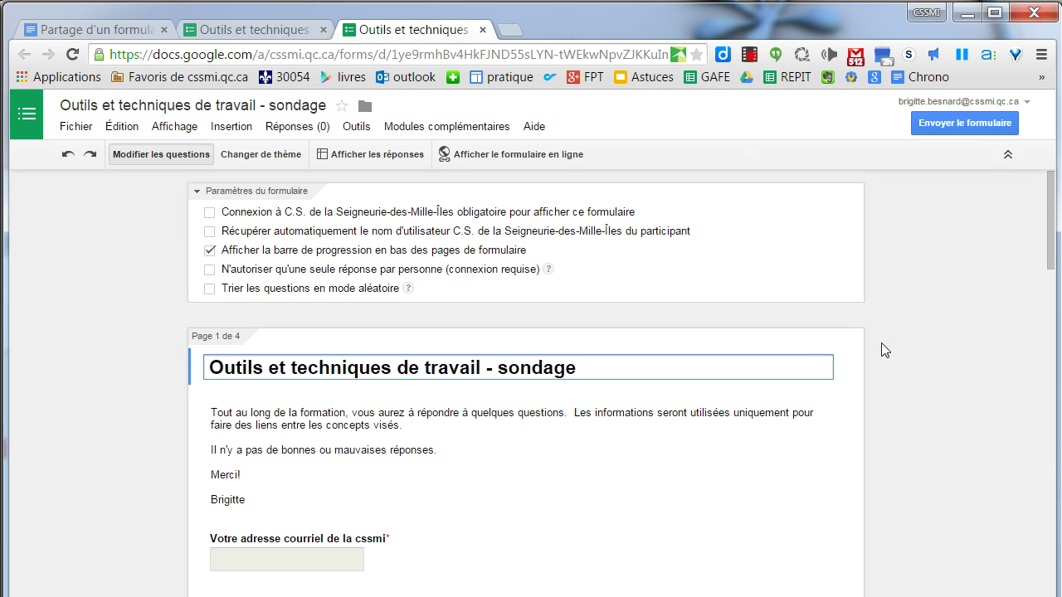
# View and select the form's sharing link in the send-form options, and close them without sending.
pyautogui.click(933, 128)
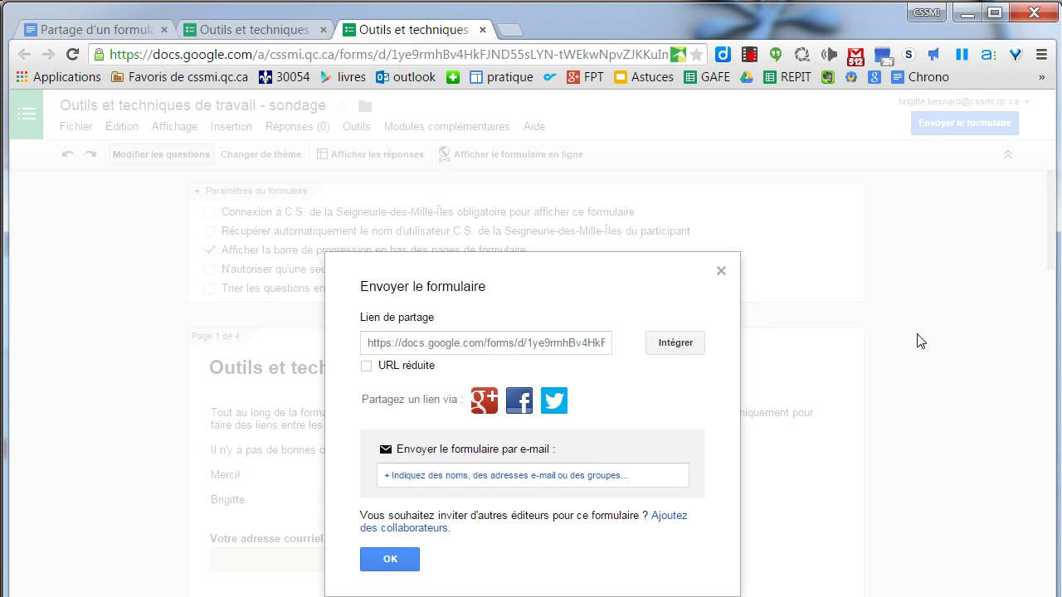
pyautogui.click(535, 349)
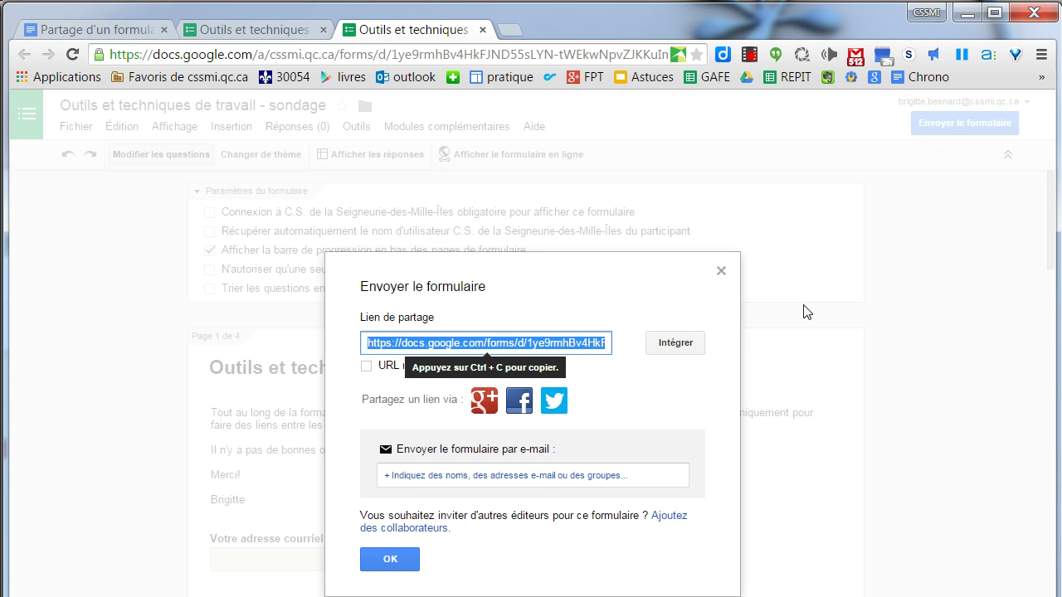
pyautogui.click(721, 273)
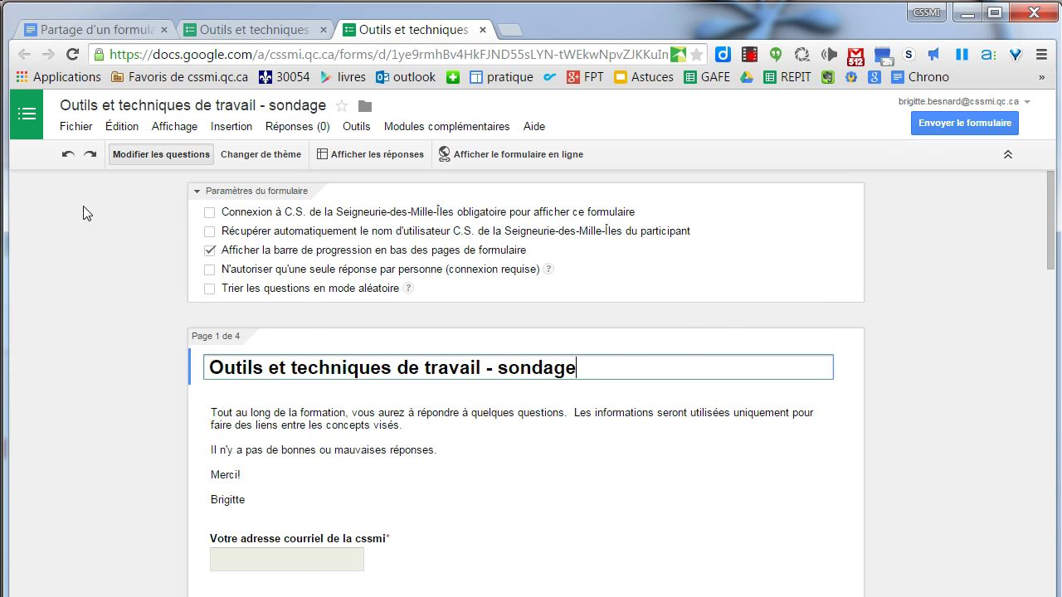
# Examine the form's collaborator sharing settings and the permission levels offered for invited users, and close them without inviting anyone.
pyautogui.click(81, 129)
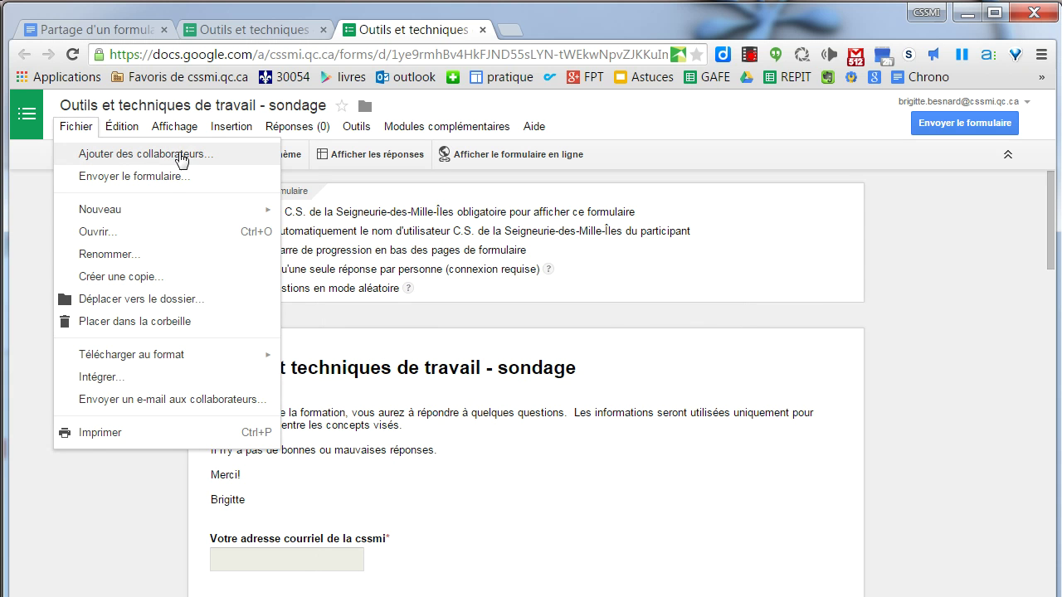
pyautogui.click(202, 162)
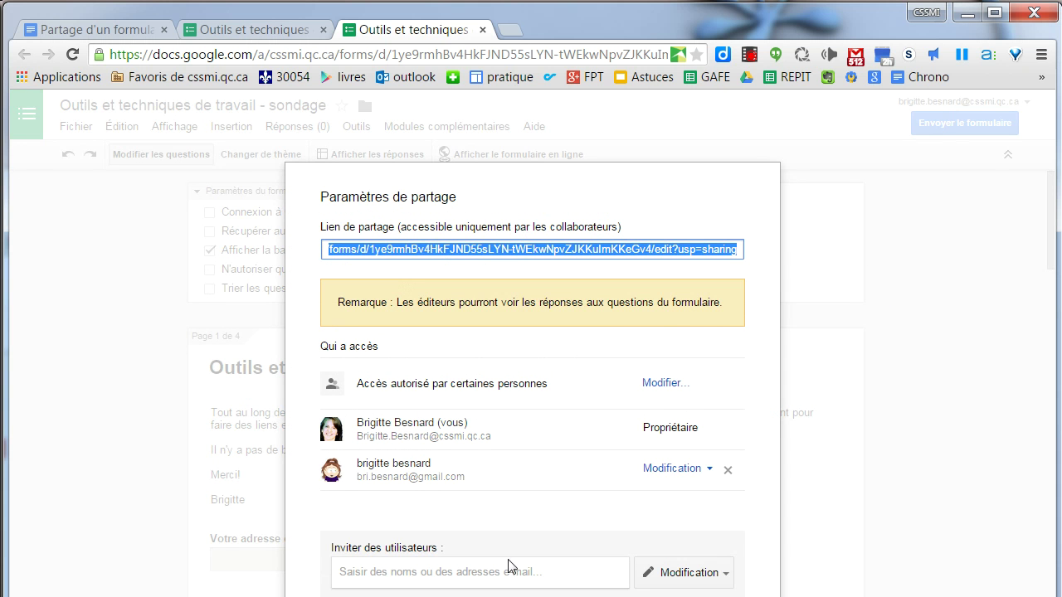
pyautogui.click(368, 569)
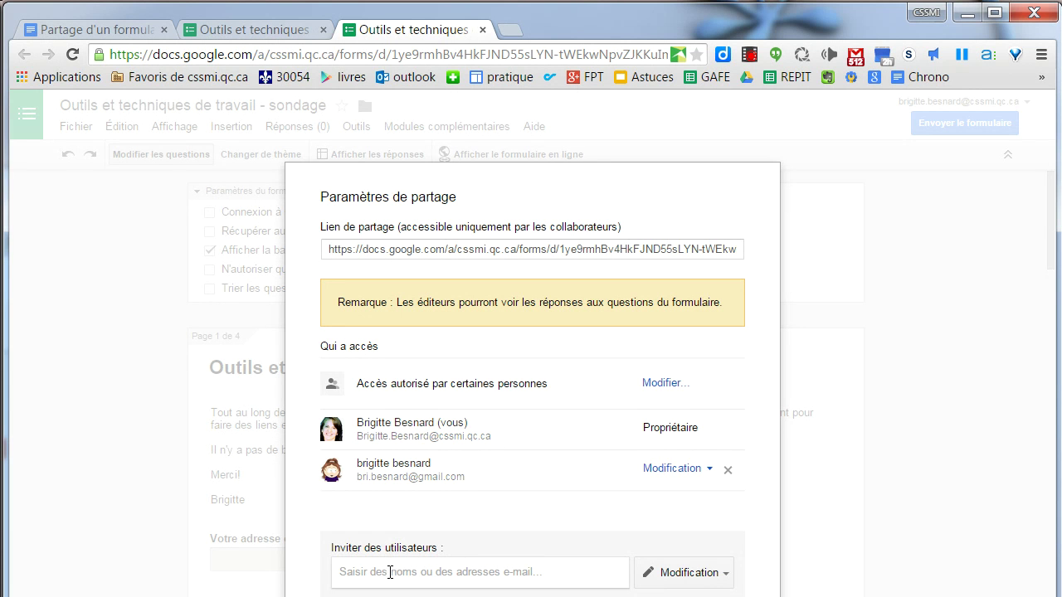
pyautogui.click(727, 578)
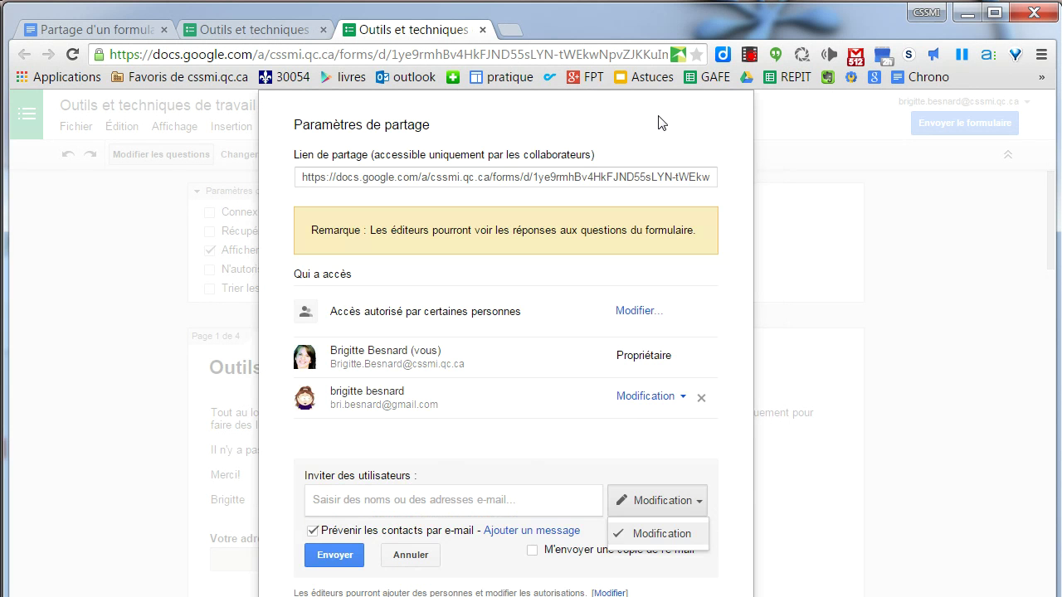
pyautogui.click(721, 279)
pyautogui.click(689, 508)
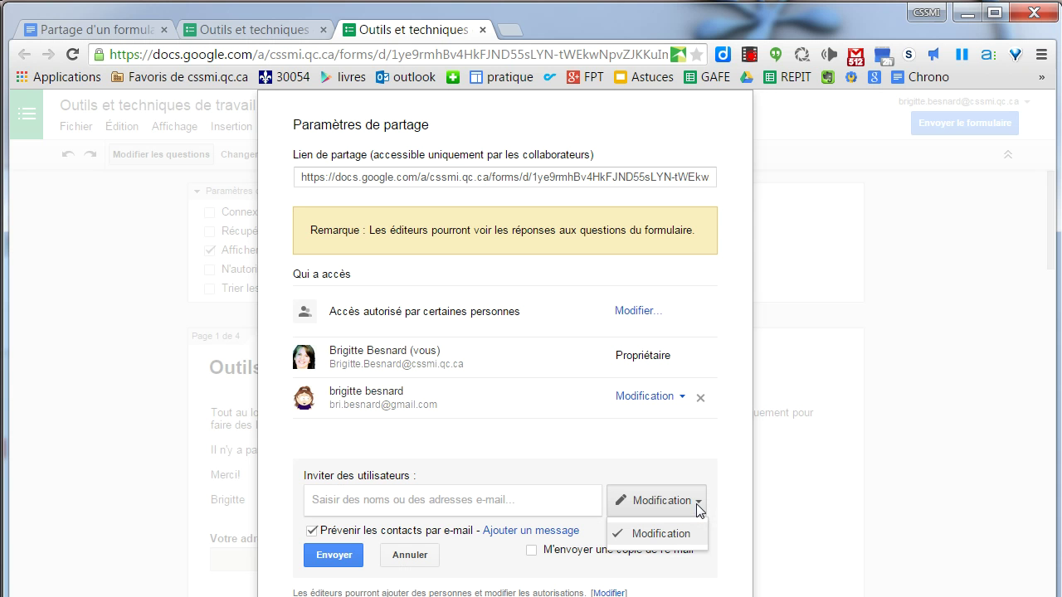
pyautogui.click(741, 511)
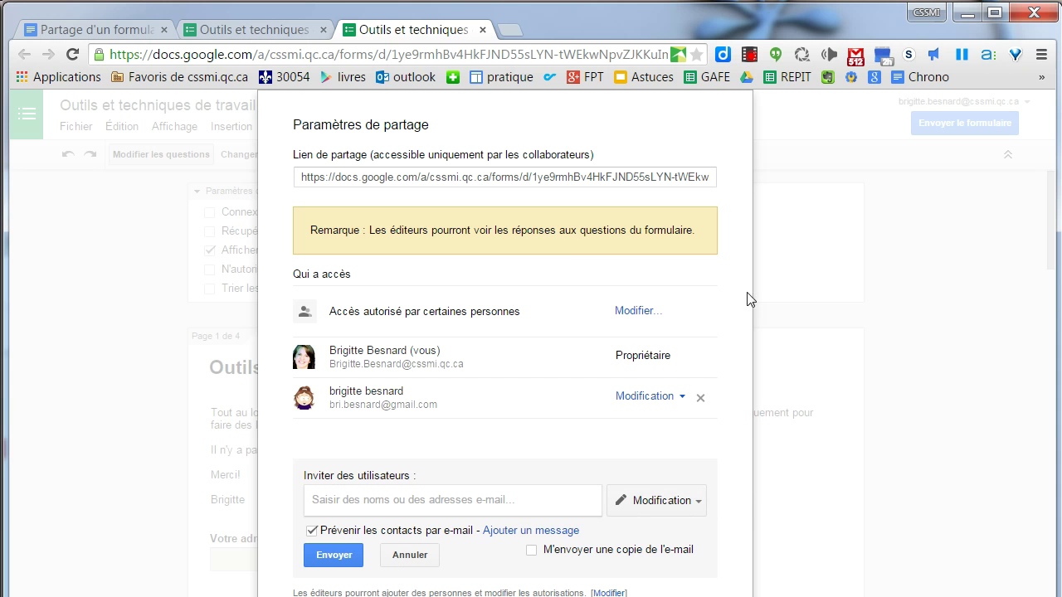
pyautogui.click(419, 557)
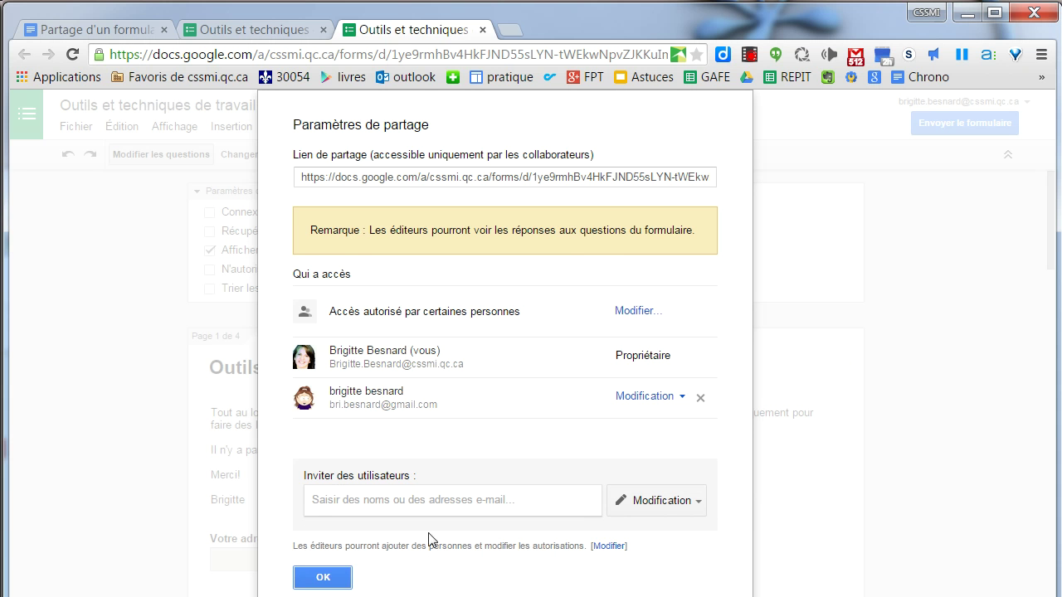
pyautogui.click(330, 577)
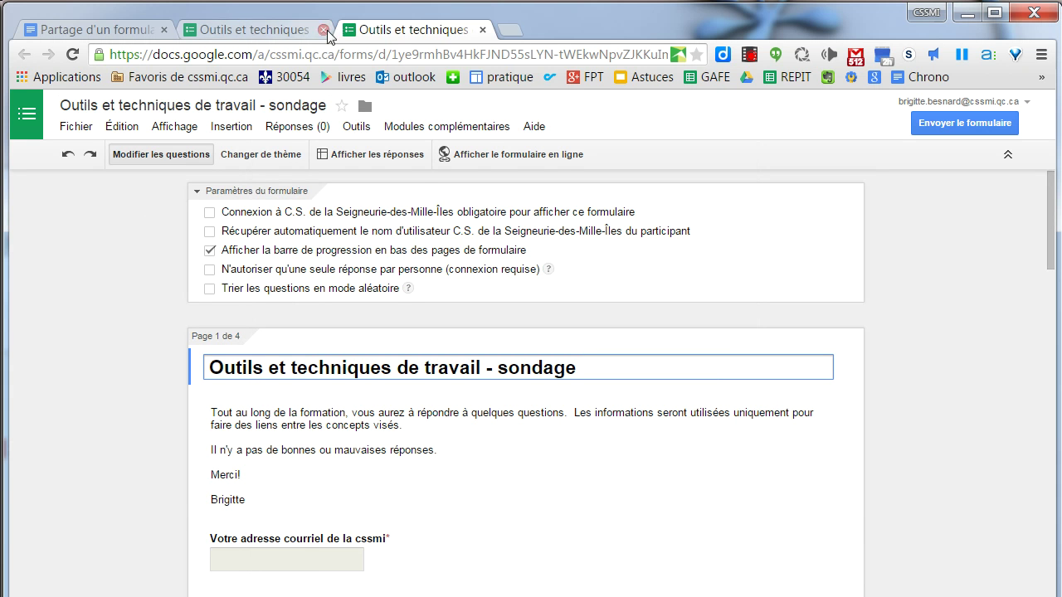
# Review the four "Propriétaire" steps in the document "Partage d'un formulaire à un collègue - procédurier et vidéo".
pyautogui.click(85, 34)
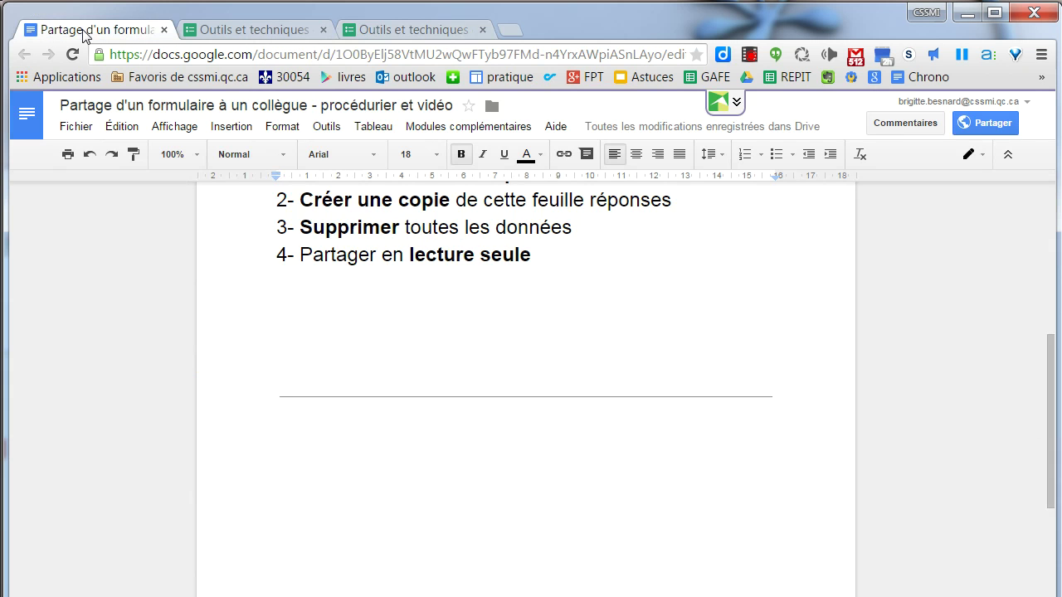
pyautogui.scroll(5, 348, 383)
pyautogui.scroll(-2, 348, 383)
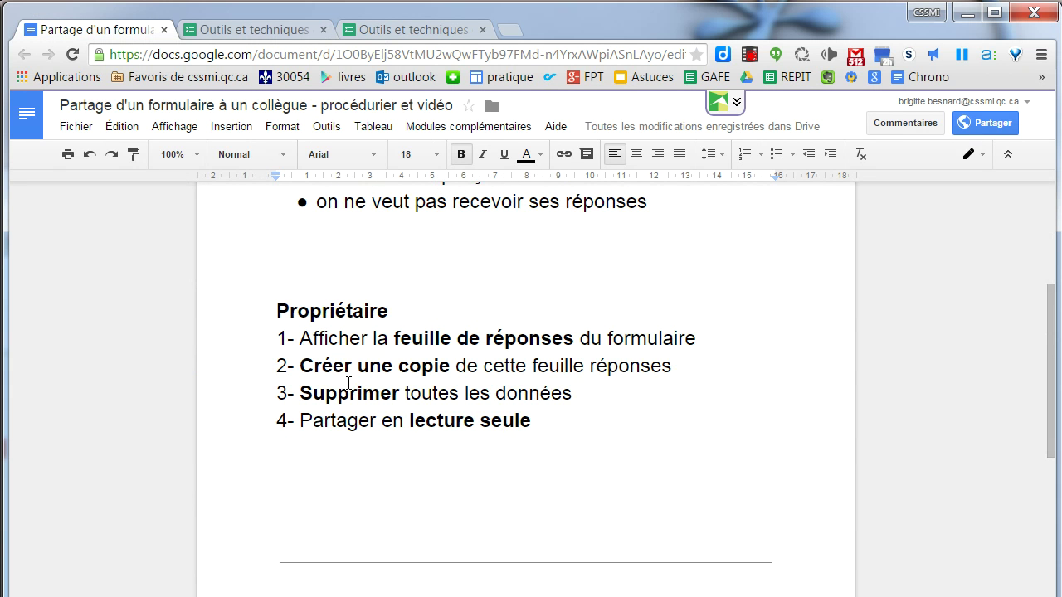
pyautogui.moveTo(276, 338); pyautogui.dragTo(581, 418)
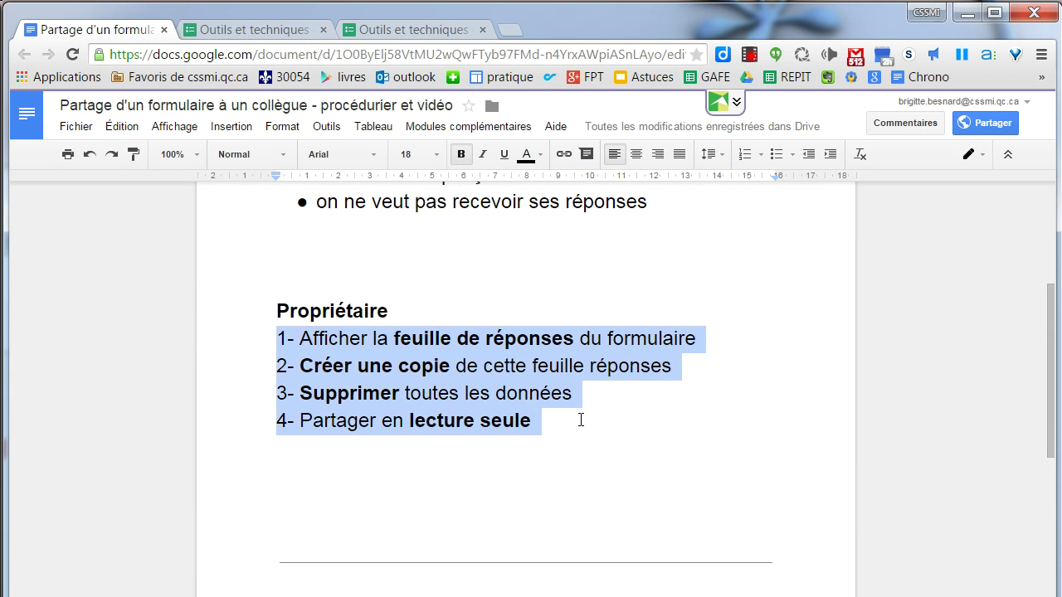
# Close the live view of the survey form and open the form's response spreadsheet from its editor.
pyautogui.click(237, 37)
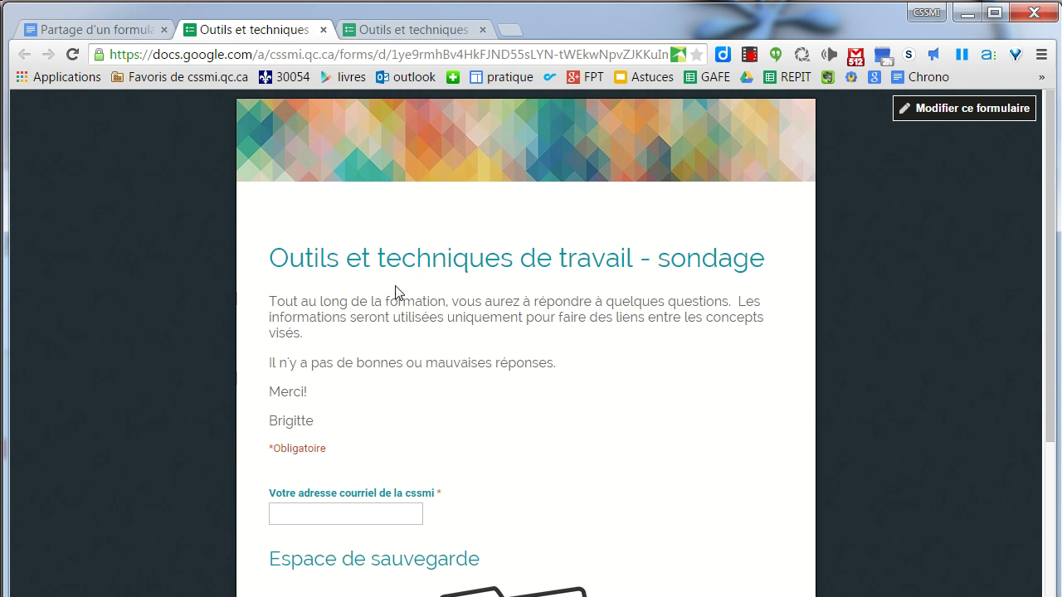
pyautogui.click(323, 30)
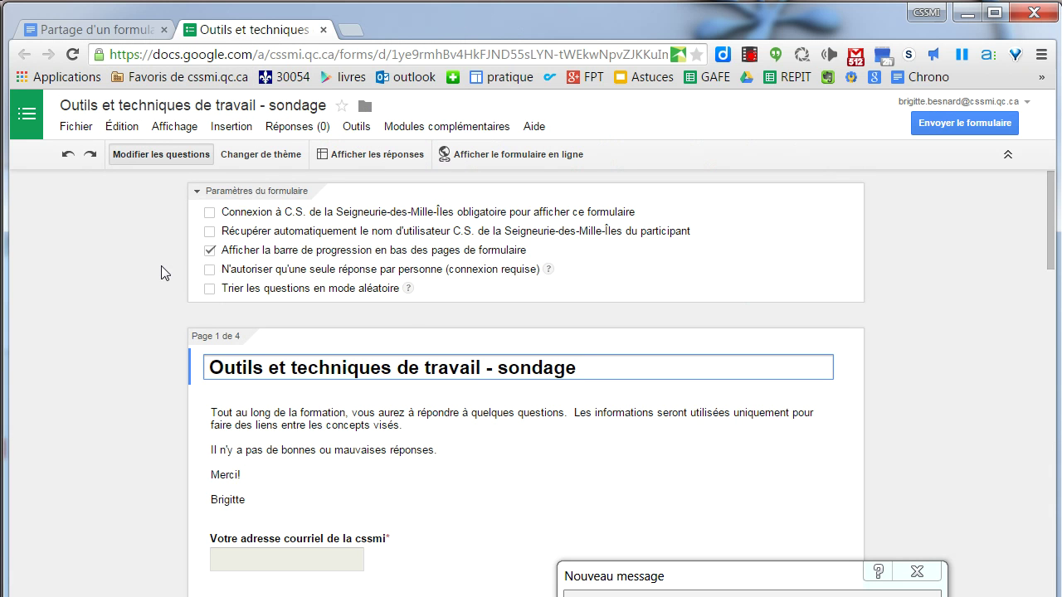
pyautogui.scroll(-3, 161, 268)
pyautogui.scroll(3, 161, 267)
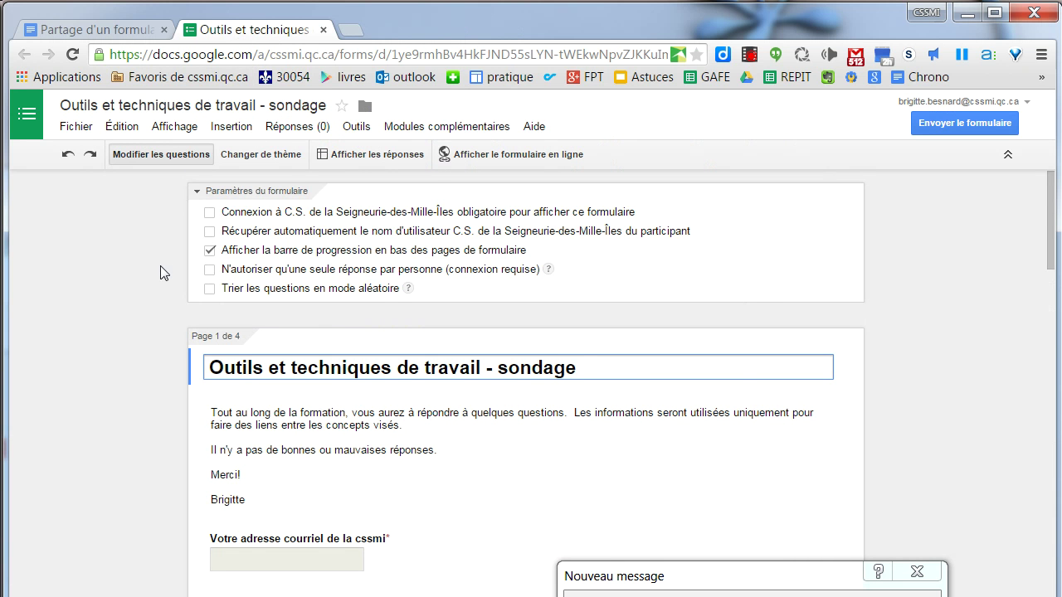
pyautogui.click(356, 155)
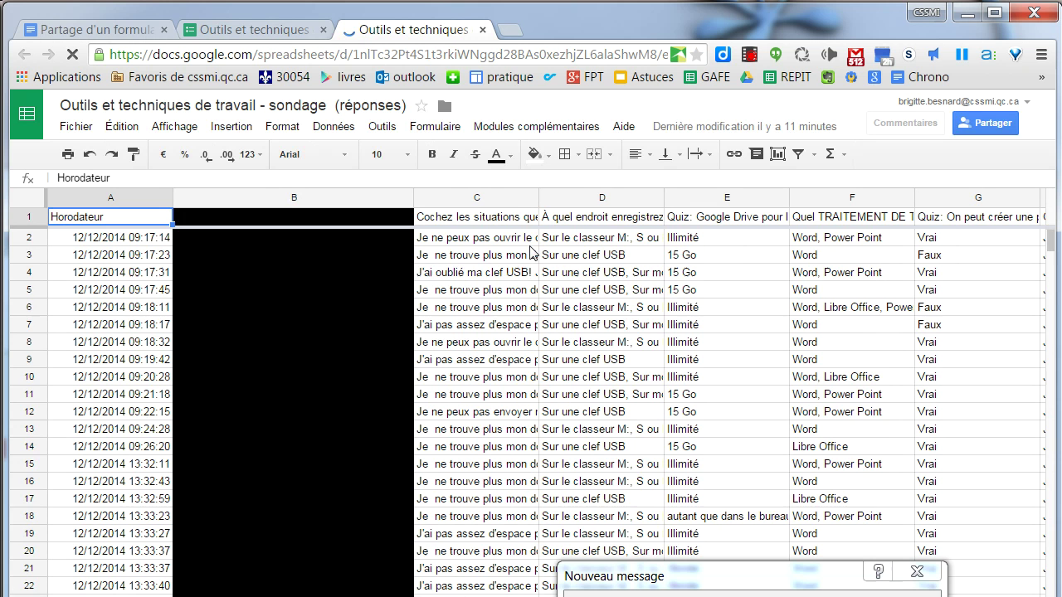
pyautogui.scroll(-6, 537, 265)
pyautogui.scroll(3, 545, 300)
pyautogui.scroll(3, 545, 301)
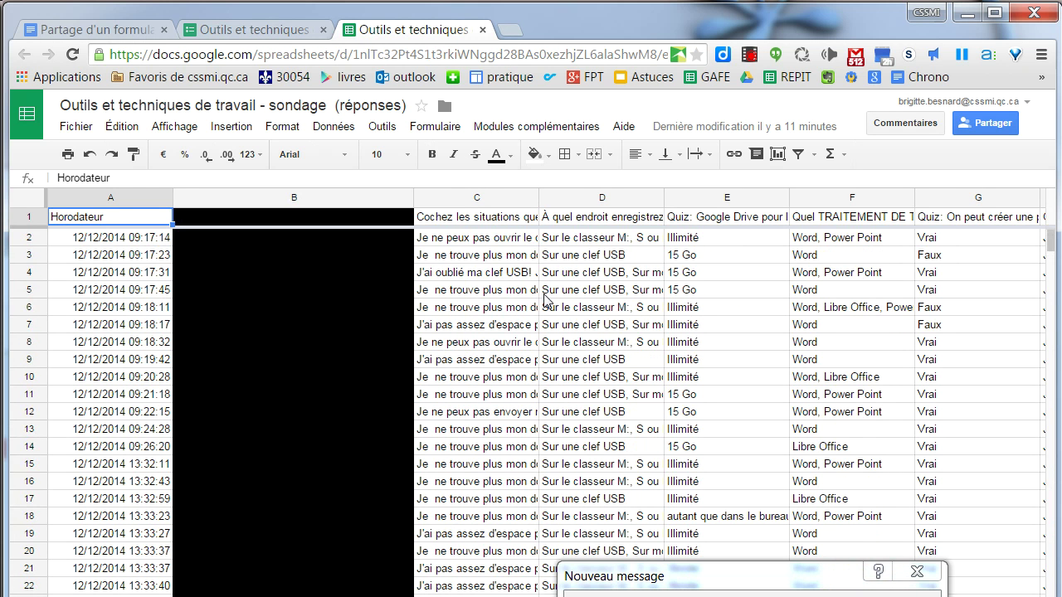
# Create a copy of the response spreadsheet named "Partagé Outils et techniques de travail - sondage (réponses)".
pyautogui.click(79, 129)
pyautogui.click(135, 254)
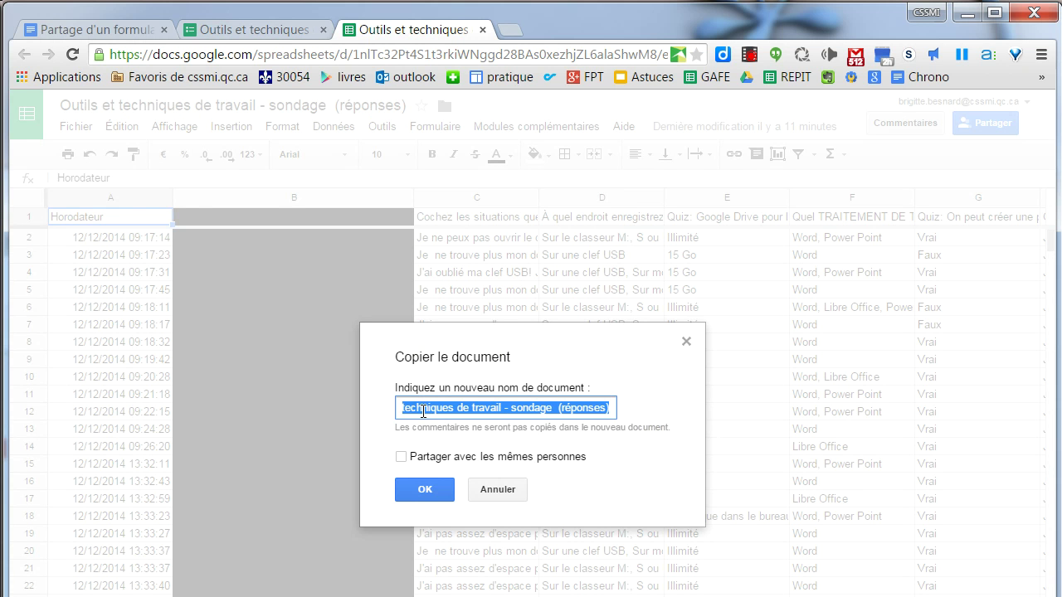
pyautogui.click(426, 405)
pyautogui.press('Left')
pyautogui.press('Left')
pyautogui.press('Left')
pyautogui.press('Left')
pyautogui.press('Left')
pyautogui.press('Left')
pyautogui.press('Left')
pyautogui.press('Left')
pyautogui.press('Left')
pyautogui.press('Left')
pyautogui.press('Left')
pyautogui.press('Left')
pyautogui.press('Left')
pyautogui.press('Left')
pyautogui.press('Left')
pyautogui.press('Left')
pyautogui.press('Left')
pyautogui.press('Left')
pyautogui.press('Left')
pyautogui.press('Left')
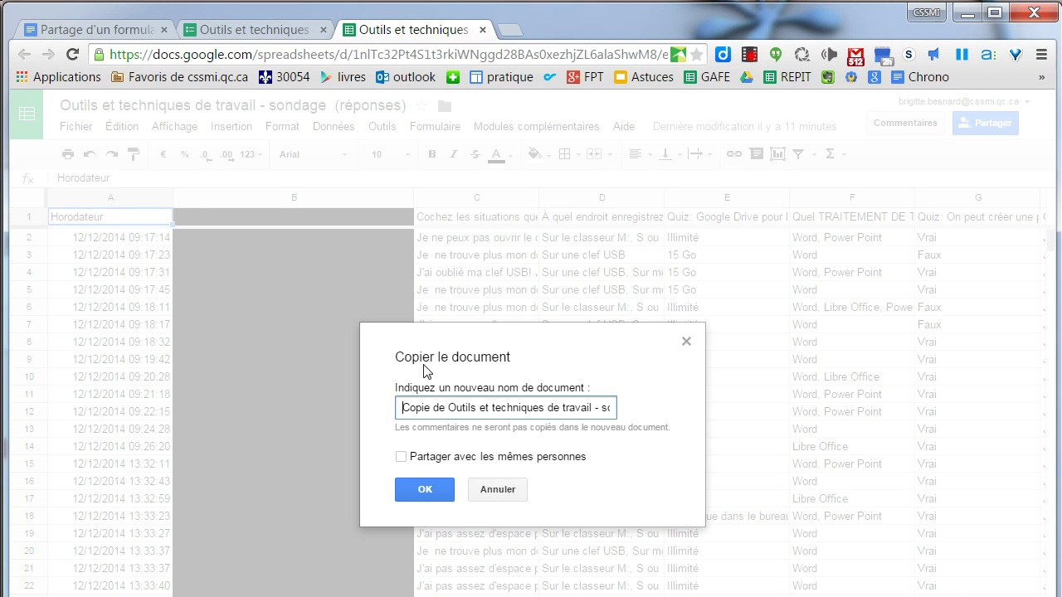
pyautogui.moveTo(448, 408); pyautogui.dragTo(390, 414)
pyautogui.write('Partagé')
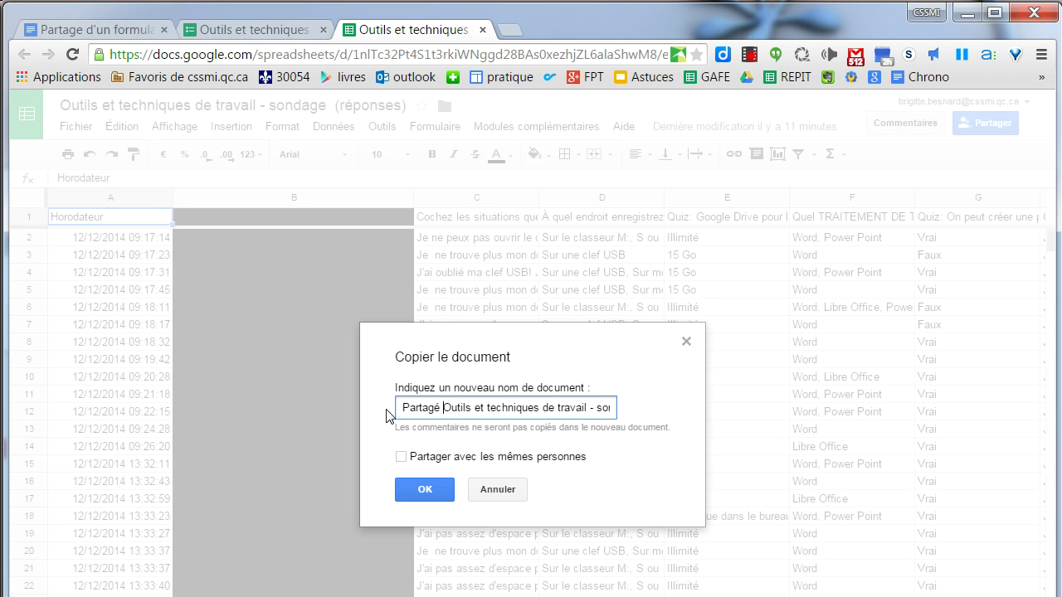
pyautogui.click(429, 489)
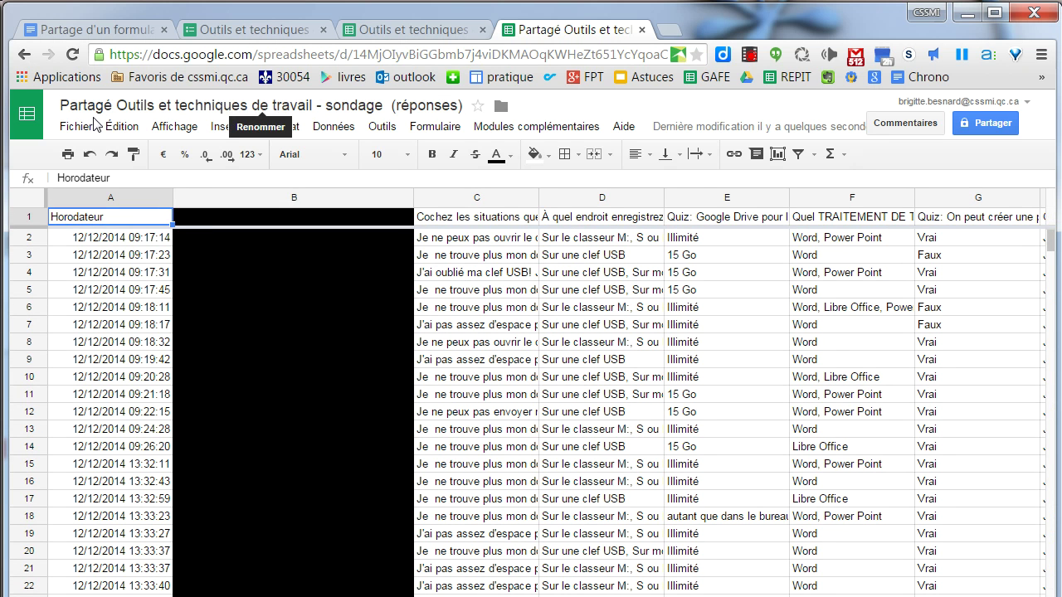
# Delete all response rows, 2 to 58, from the copied spreadsheet, keeping the header row.
pyautogui.click(29, 234)
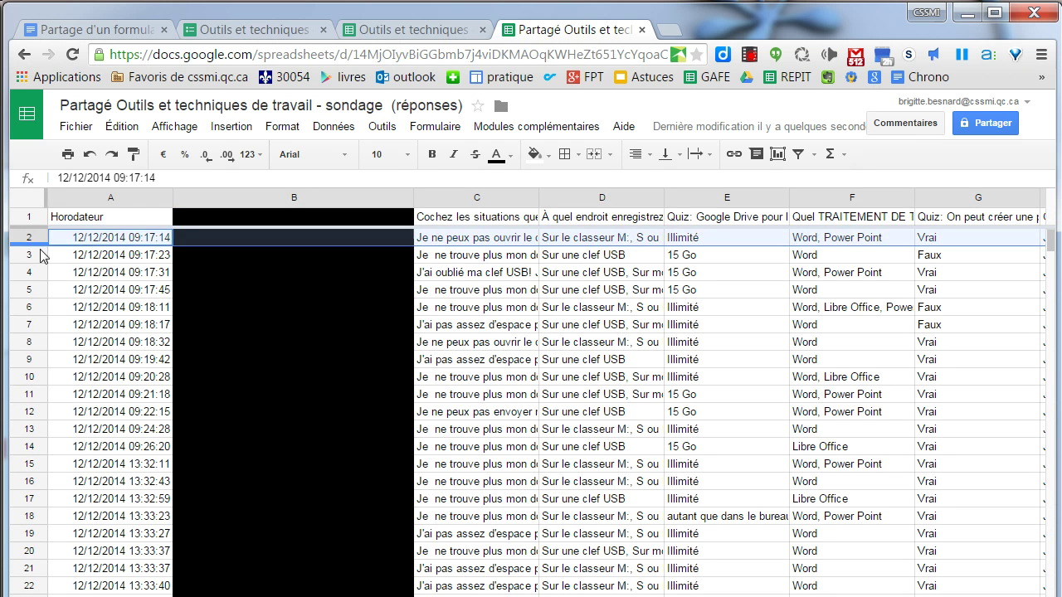
pyautogui.scroll(-8, 81, 277)
pyautogui.scroll(-9, 81, 277)
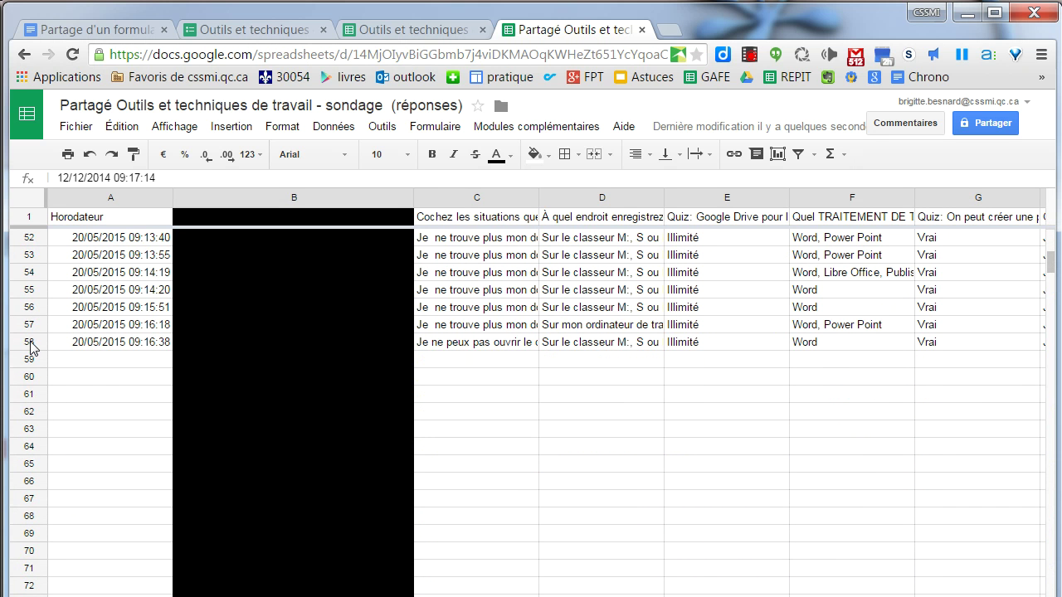
pyautogui.keyDown('shift'); pyautogui.click(29, 343); pyautogui.keyUp('shift')
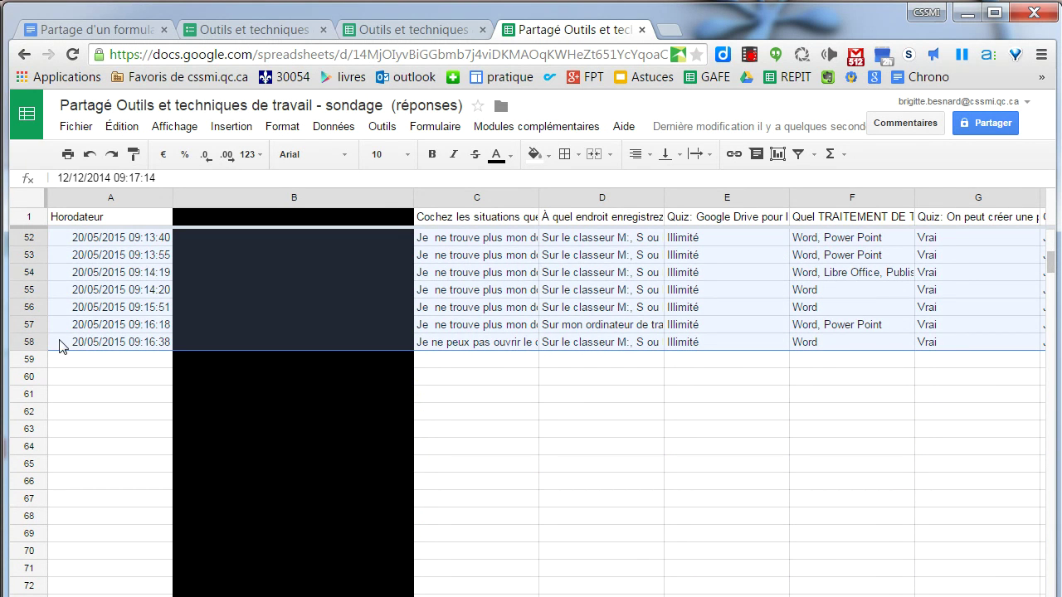
pyautogui.rightClick(28, 342)
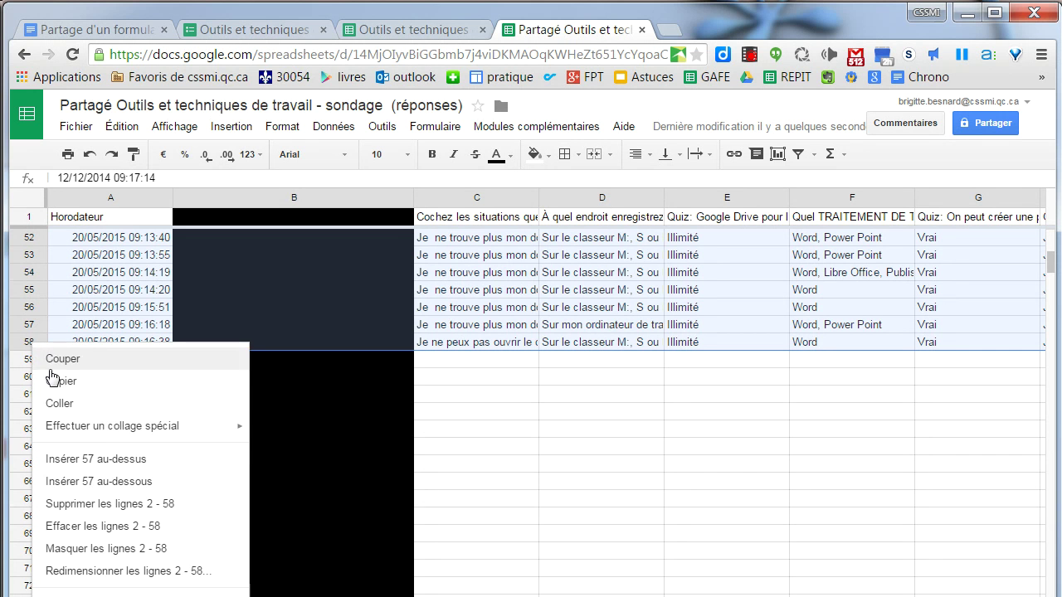
pyautogui.click(170, 504)
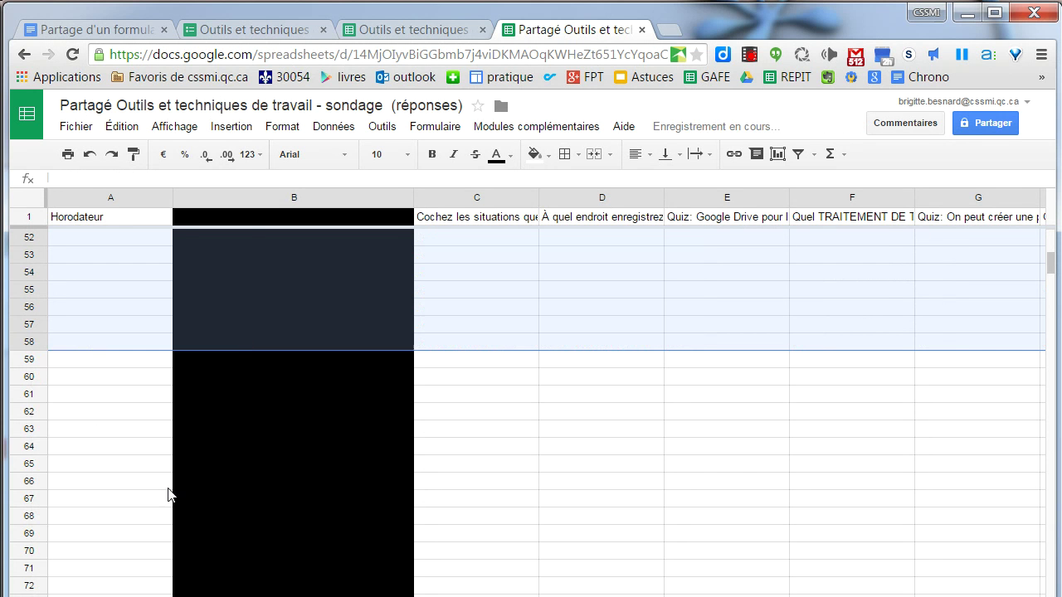
pyautogui.scroll(10, 116, 408)
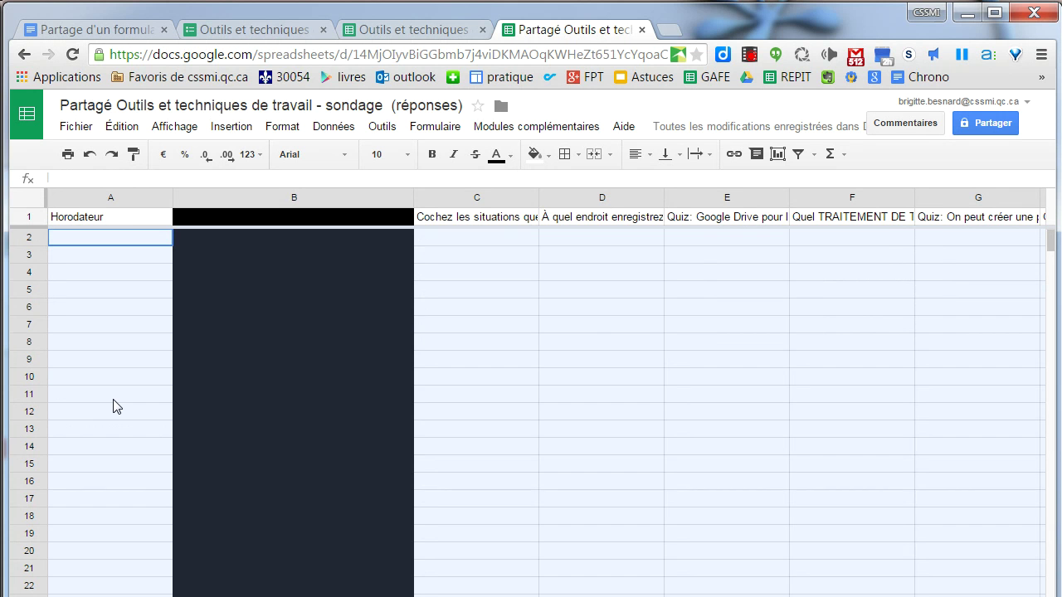
# Select the header row of the copied spreadsheet and examine the form commands available for it.
pyautogui.click(29, 217)
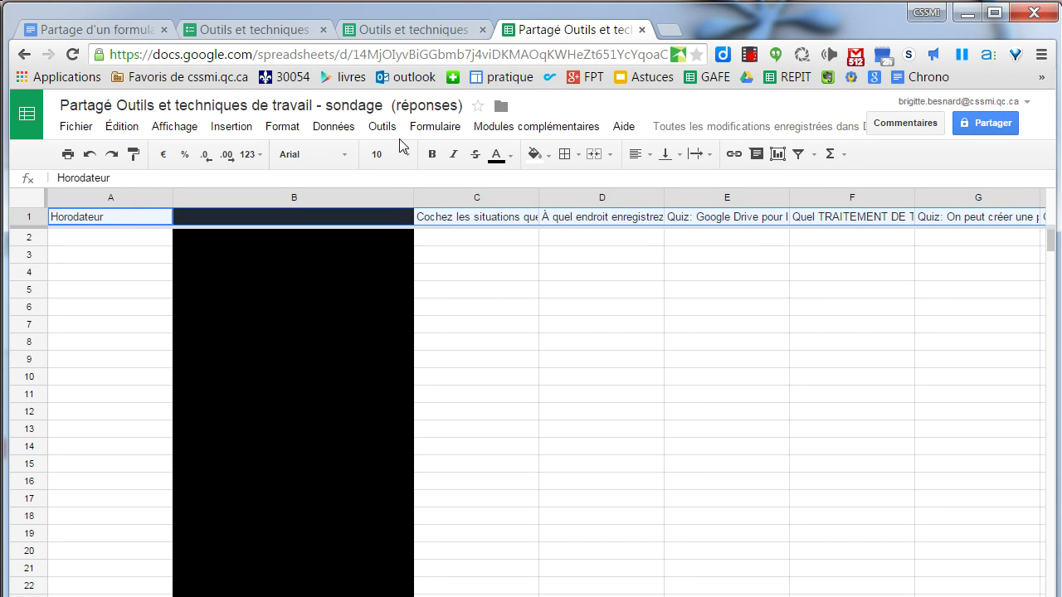
pyautogui.click(434, 127)
pyautogui.click(435, 129)
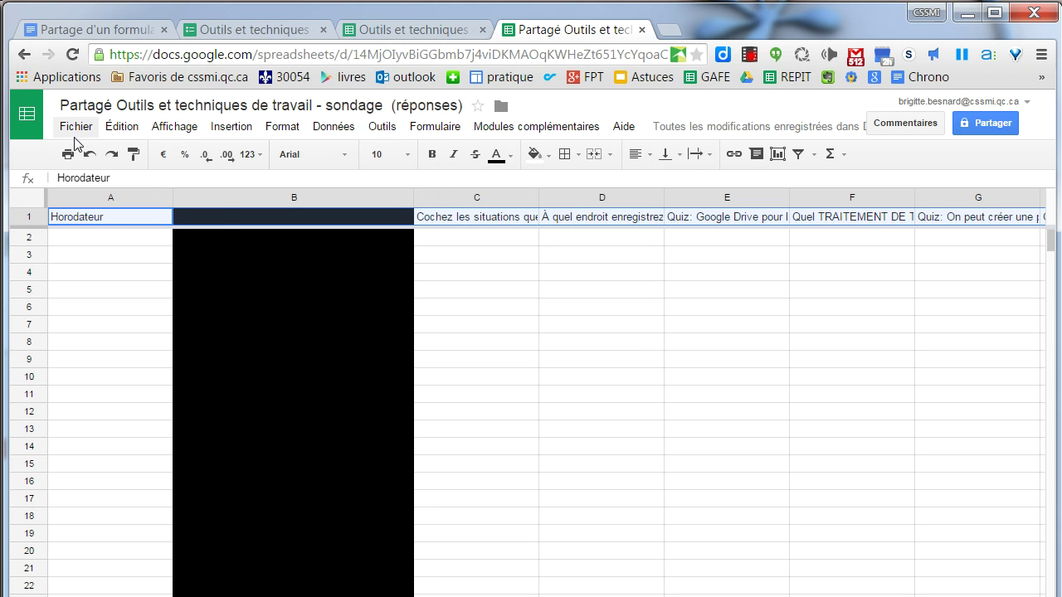
pyautogui.click(430, 131)
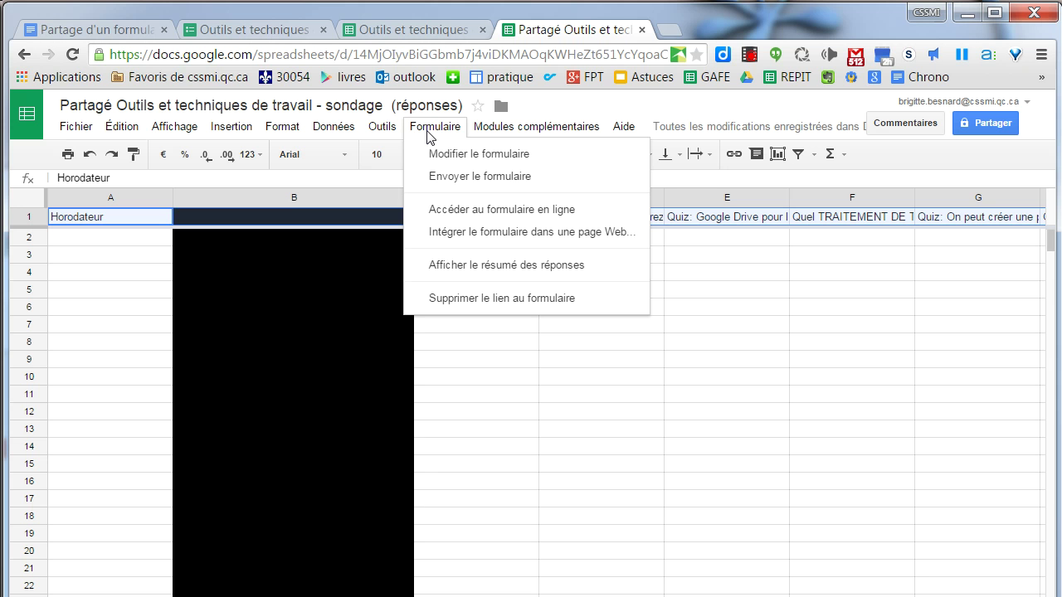
pyautogui.click(431, 133)
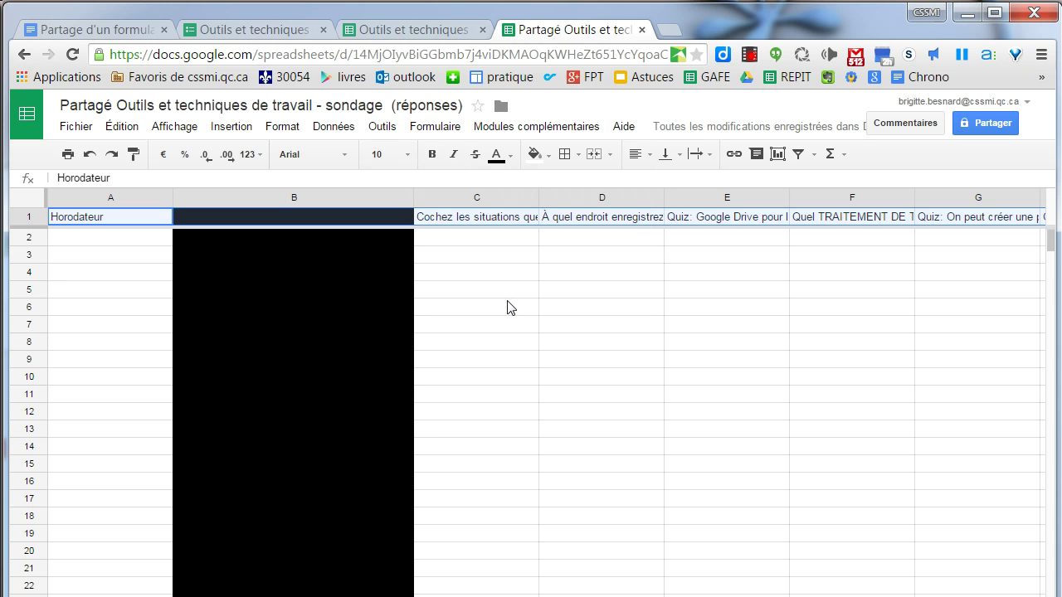
# Start sharing the cleared spreadsheet copy with the secondary student test account, granting Lecture (read-only) access.
pyautogui.click(71, 129)
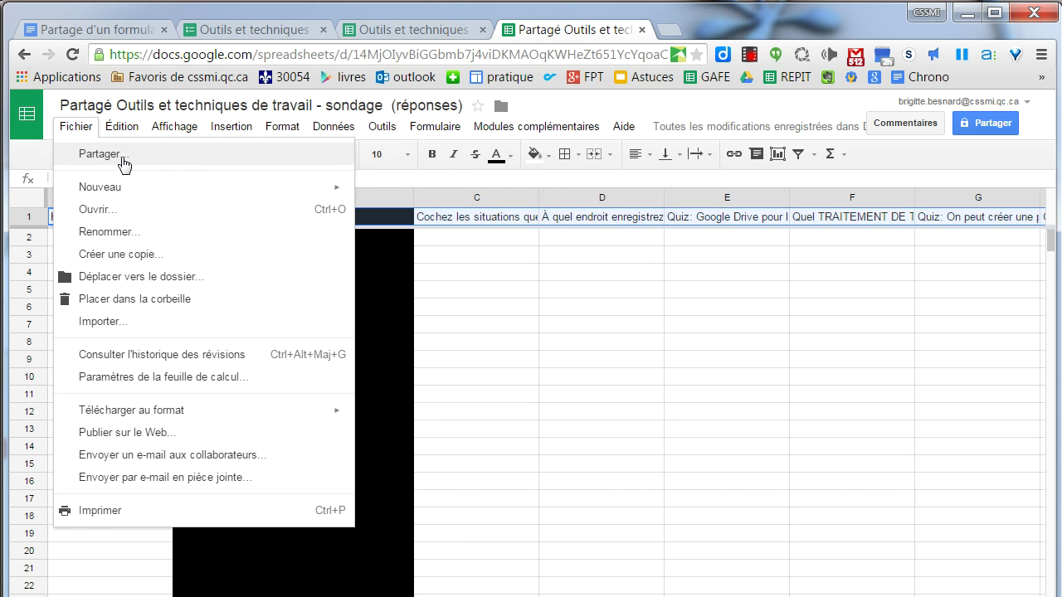
pyautogui.click(978, 124)
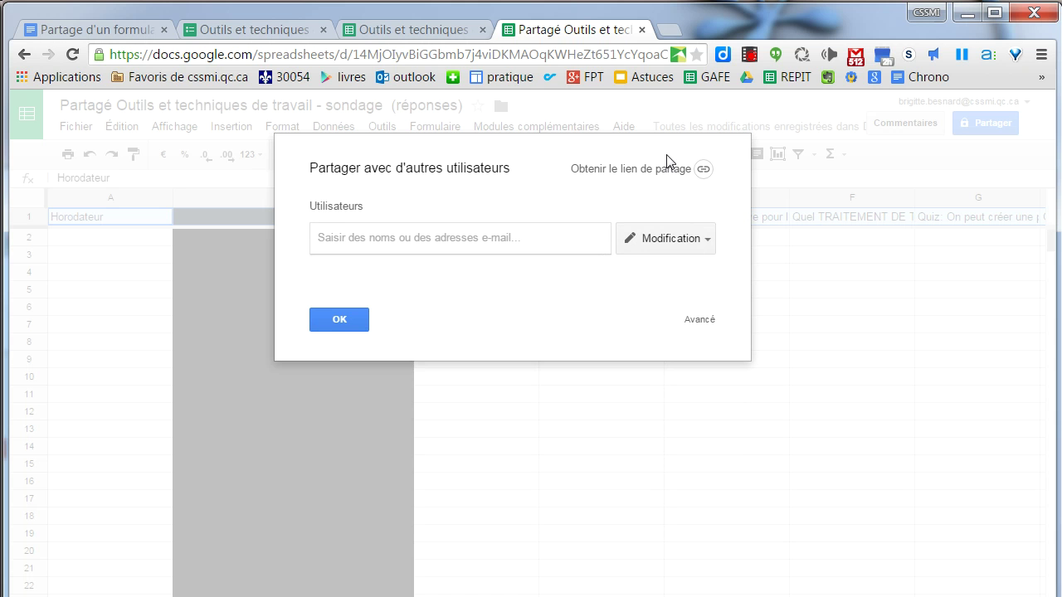
pyautogui.write('tstelv')
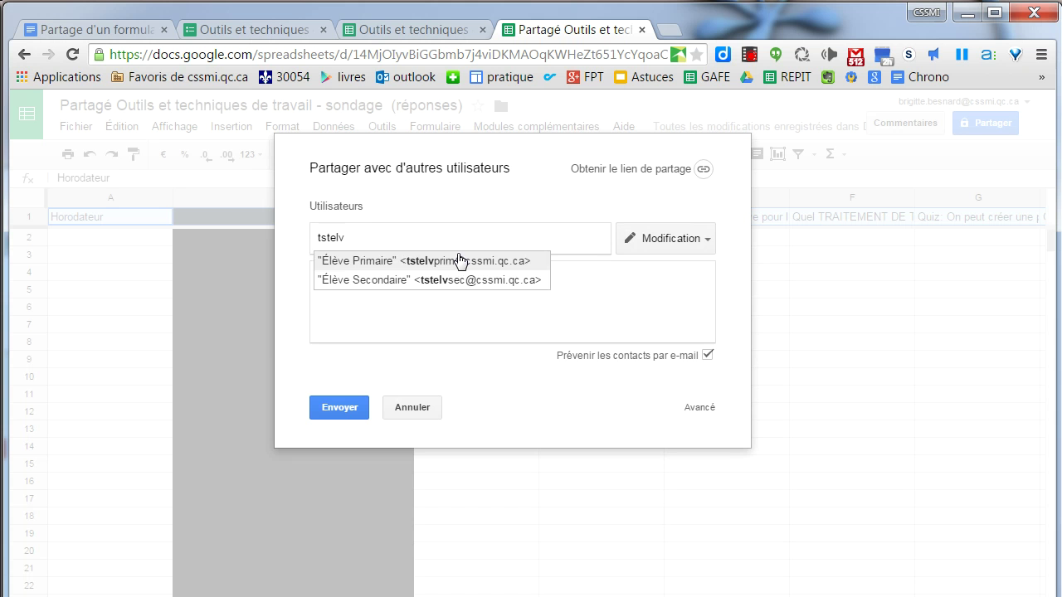
pyautogui.click(431, 279)
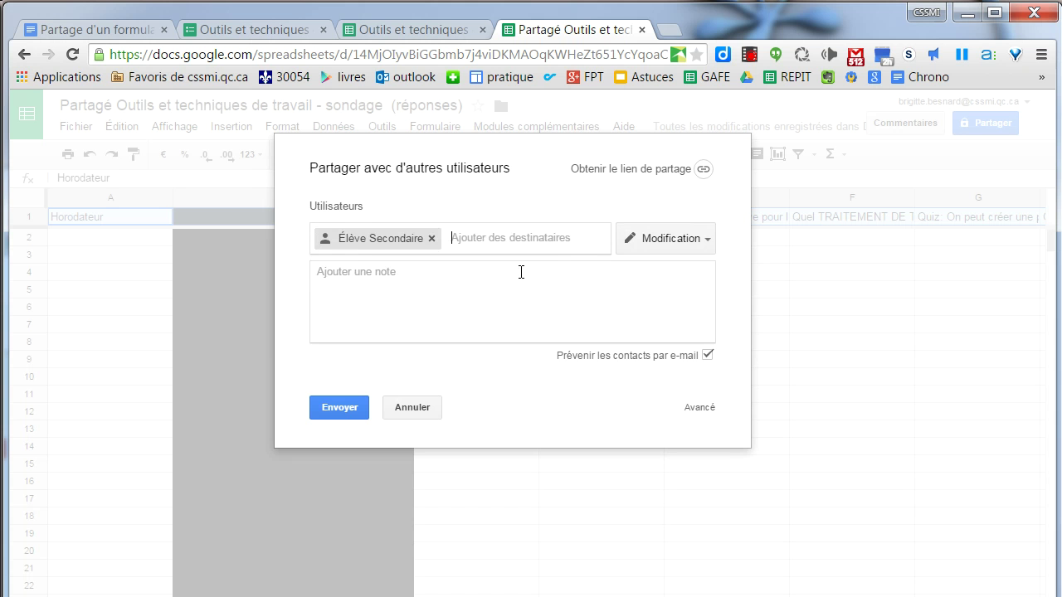
pyautogui.click(707, 243)
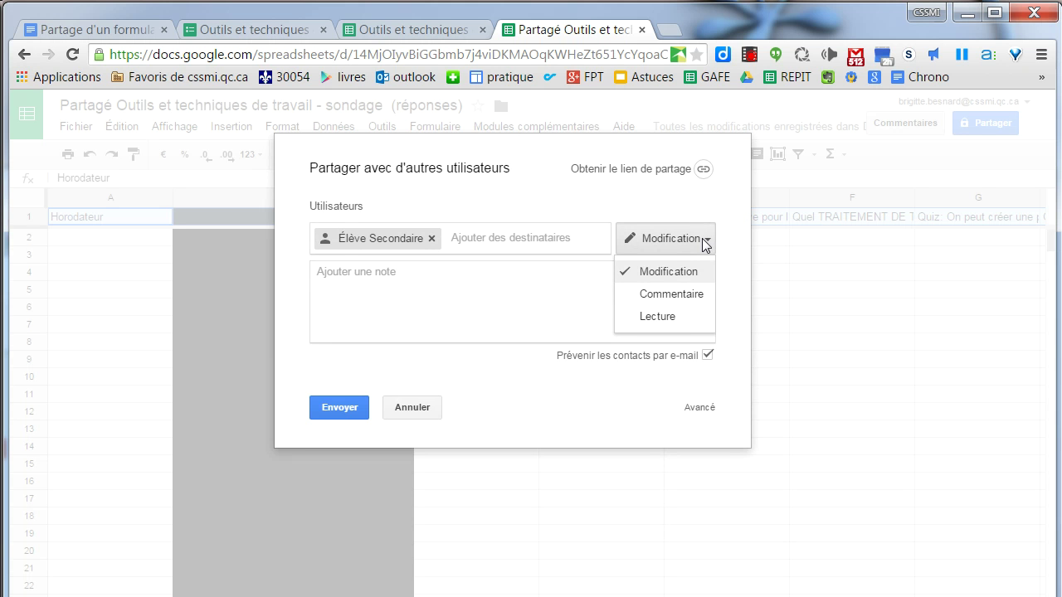
pyautogui.click(661, 318)
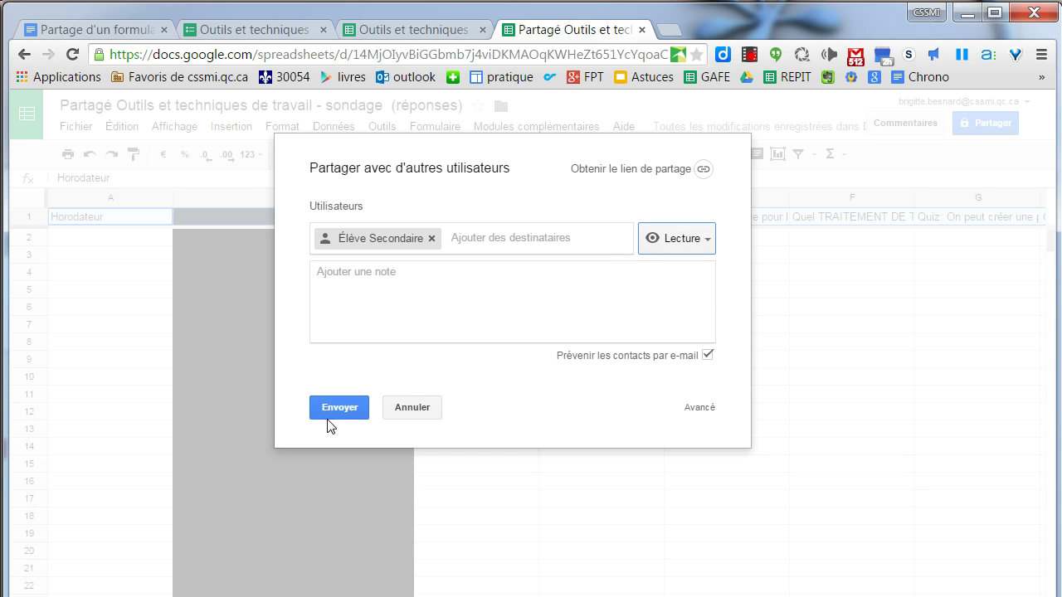
# Turn off e-mail notification of contacts and confirm sharing the spreadsheet without sending invitations.
pyautogui.click(707, 355)
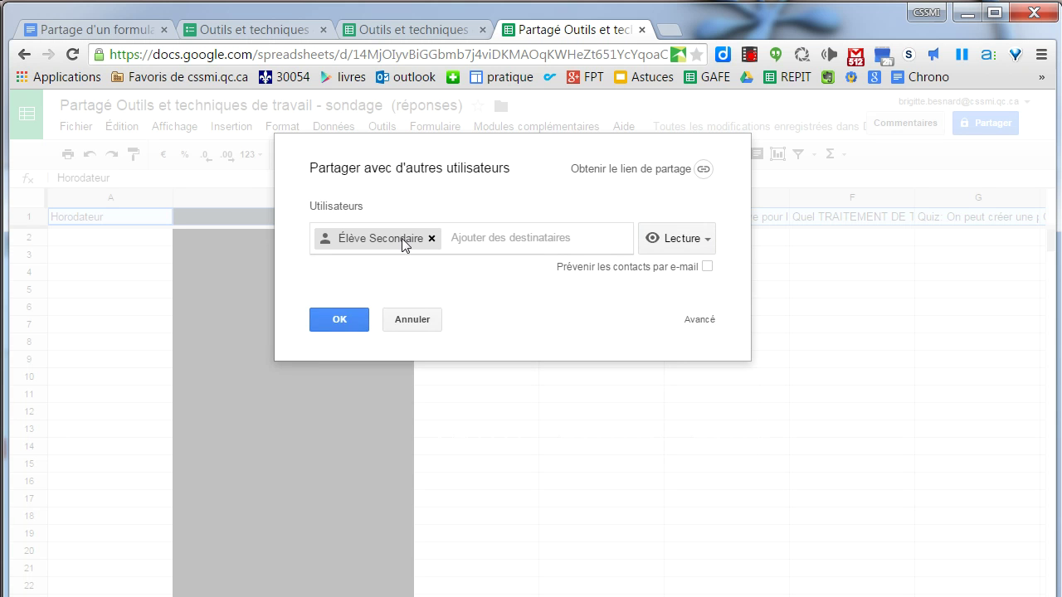
pyautogui.moveTo(346, 245)
pyautogui.click(342, 320)
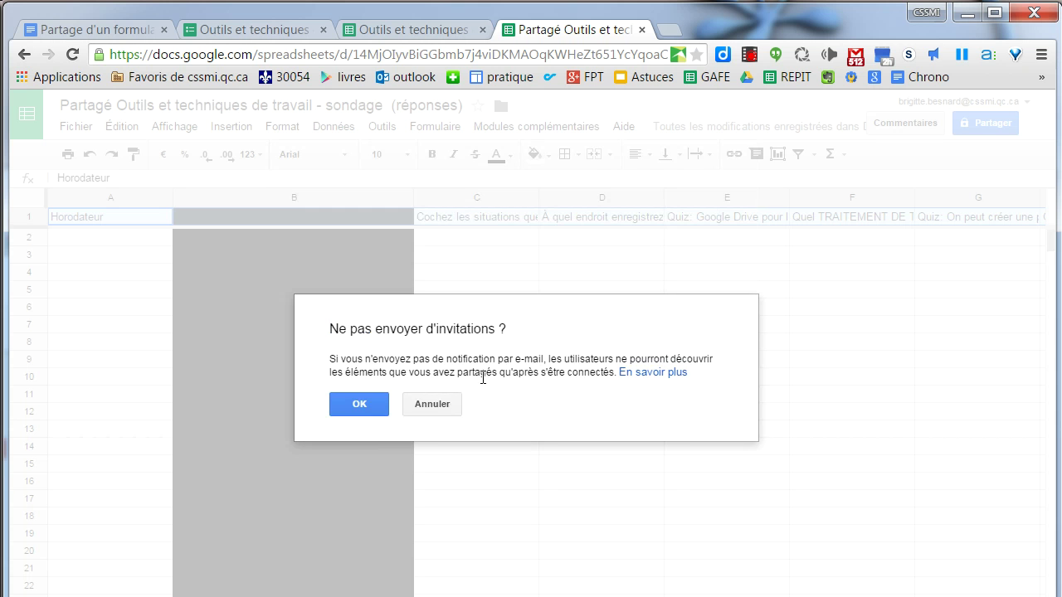
pyautogui.click(358, 404)
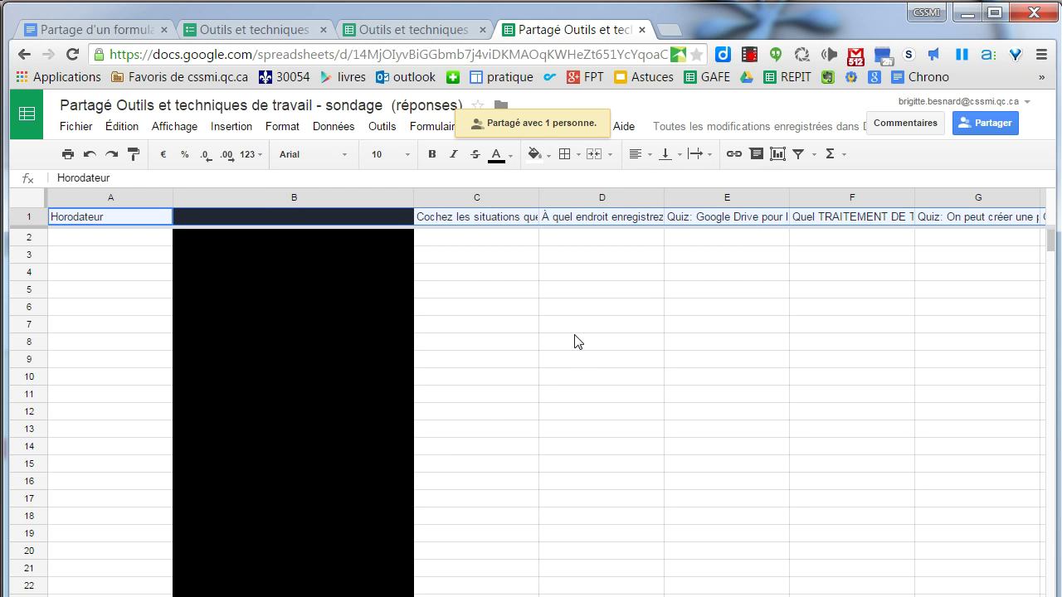
# Go back to the procedure document and review the four owner steps under "Propriétaire".
pyautogui.click(77, 31)
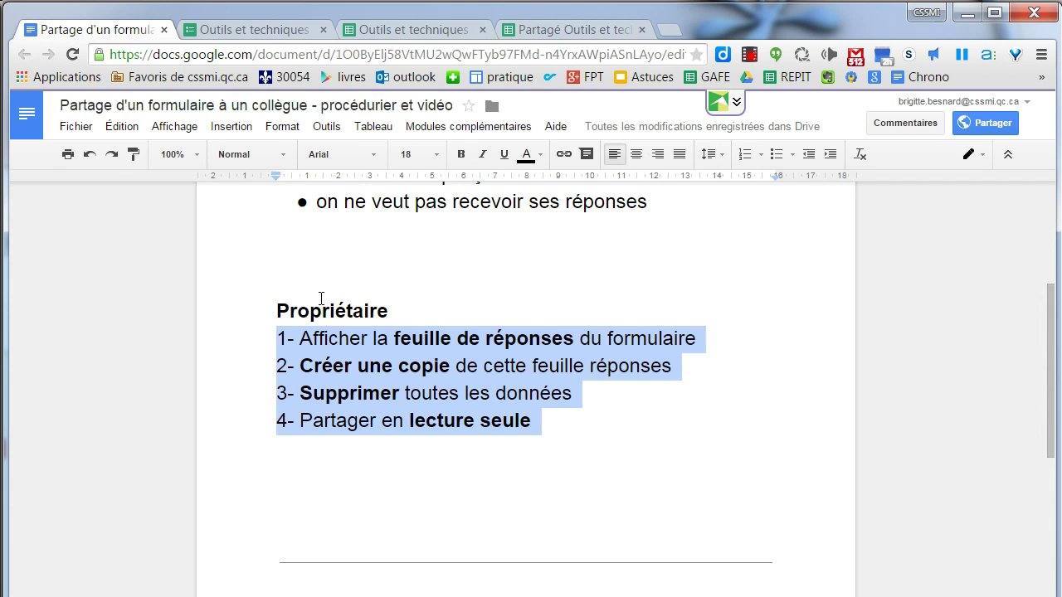
pyautogui.click(284, 336)
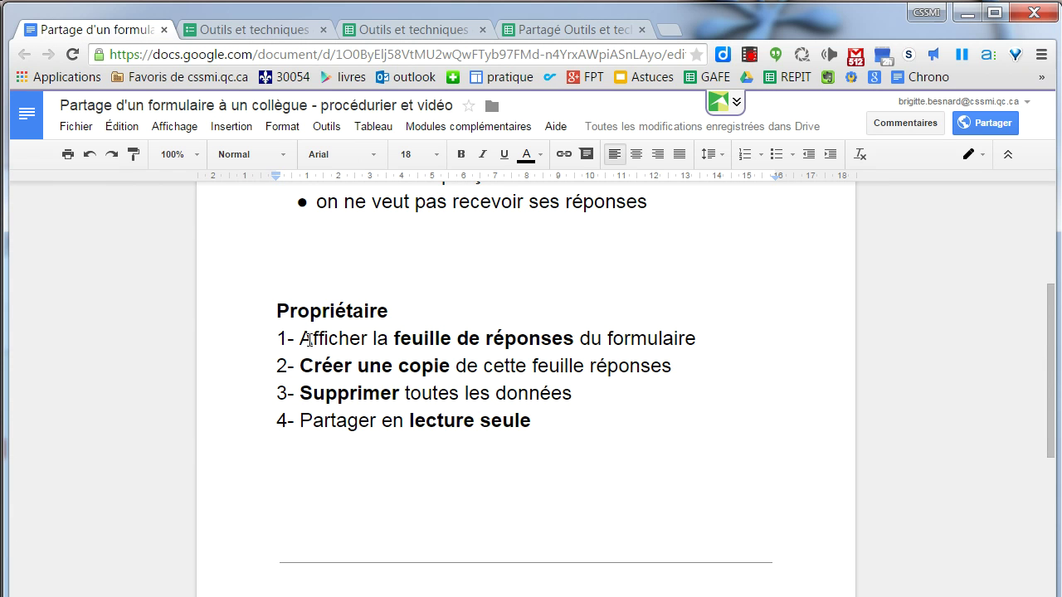
pyautogui.moveTo(394, 338); pyautogui.dragTo(571, 338)
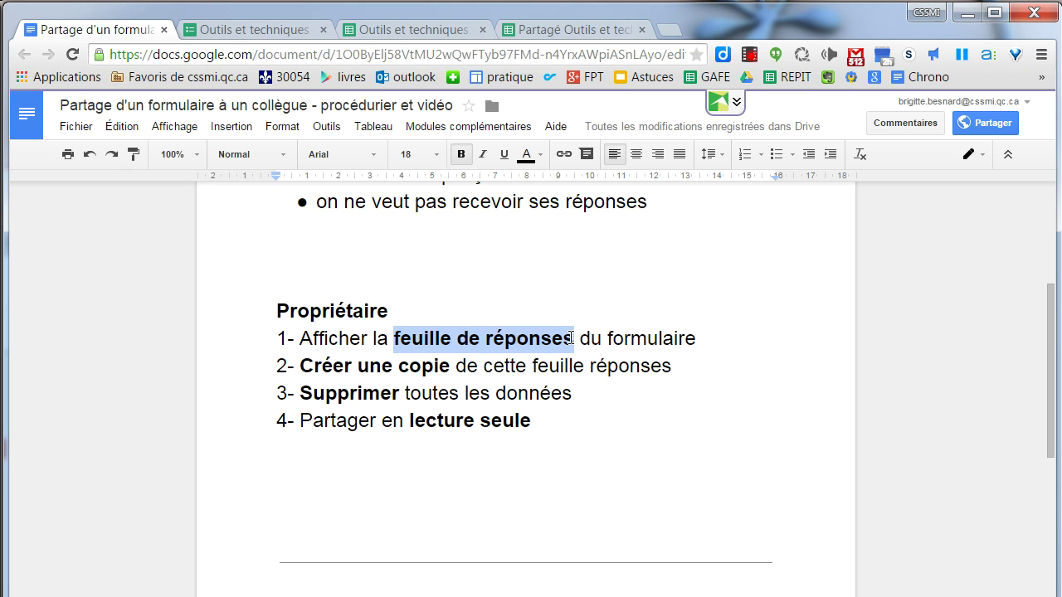
pyautogui.moveTo(439, 365); pyautogui.dragTo(300, 367)
pyautogui.click(405, 367)
pyautogui.moveTo(399, 392); pyautogui.dragTo(555, 430)
pyautogui.click(559, 442)
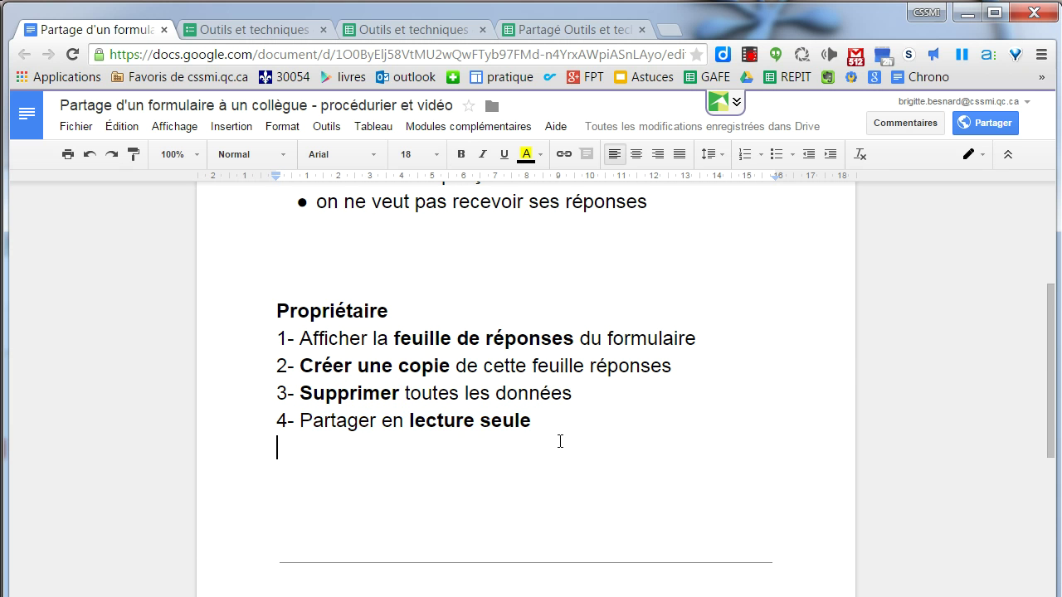
# Review the colleague's steps under "Collègue" in the procedure document, from accessing the shared response sheet to using its form commands.
pyautogui.scroll(-6, 558, 442)
pyautogui.moveTo(362, 390); pyautogui.dragTo(274, 391)
pyautogui.click(389, 414)
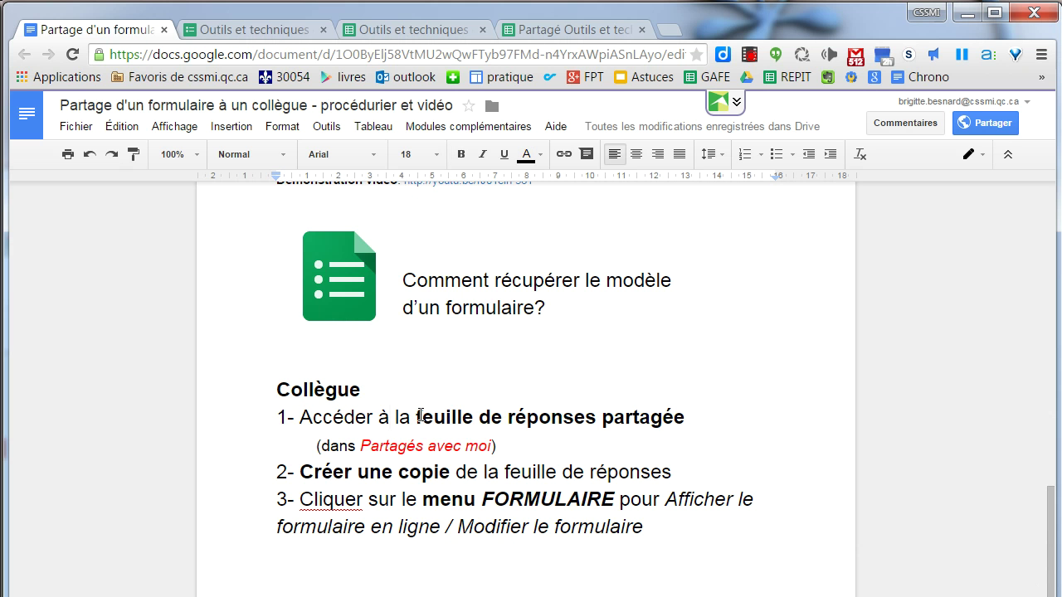
pyautogui.moveTo(415, 417); pyautogui.dragTo(684, 417)
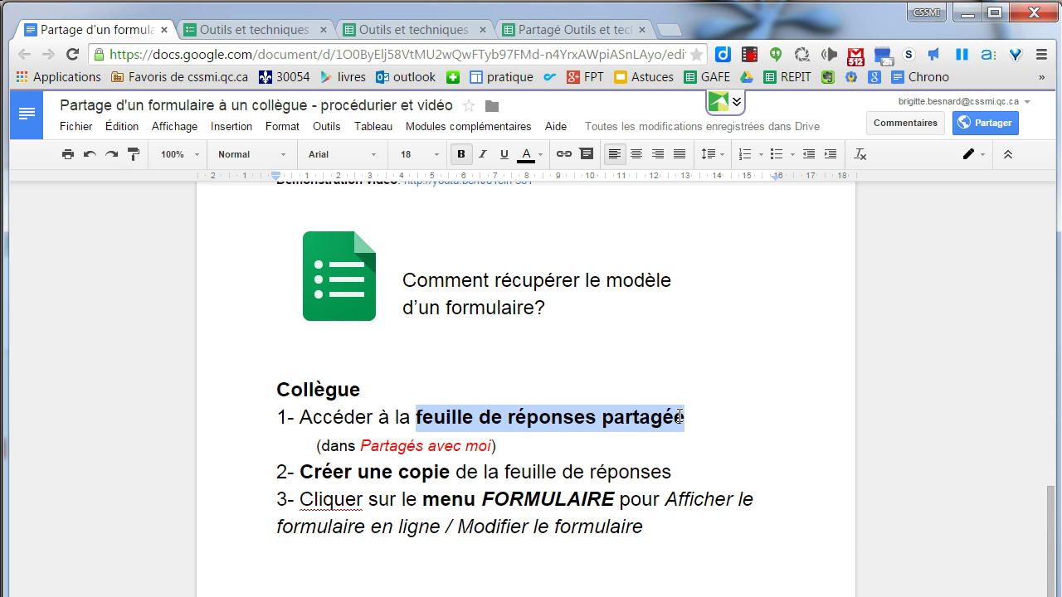
pyautogui.scroll(-1, 700, 419)
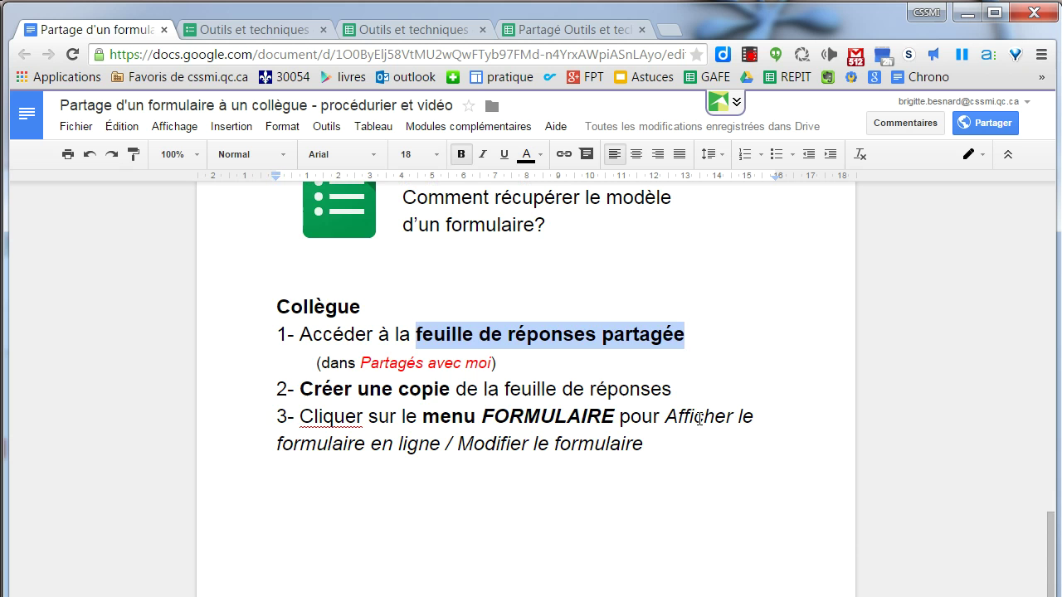
pyautogui.moveTo(449, 390); pyautogui.dragTo(305, 397)
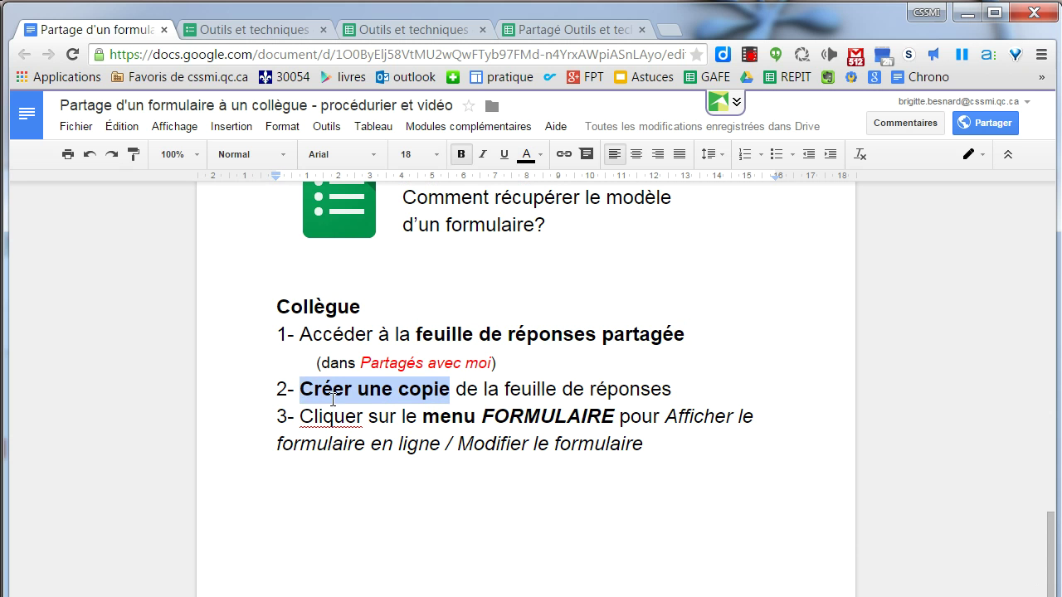
pyautogui.click(427, 419)
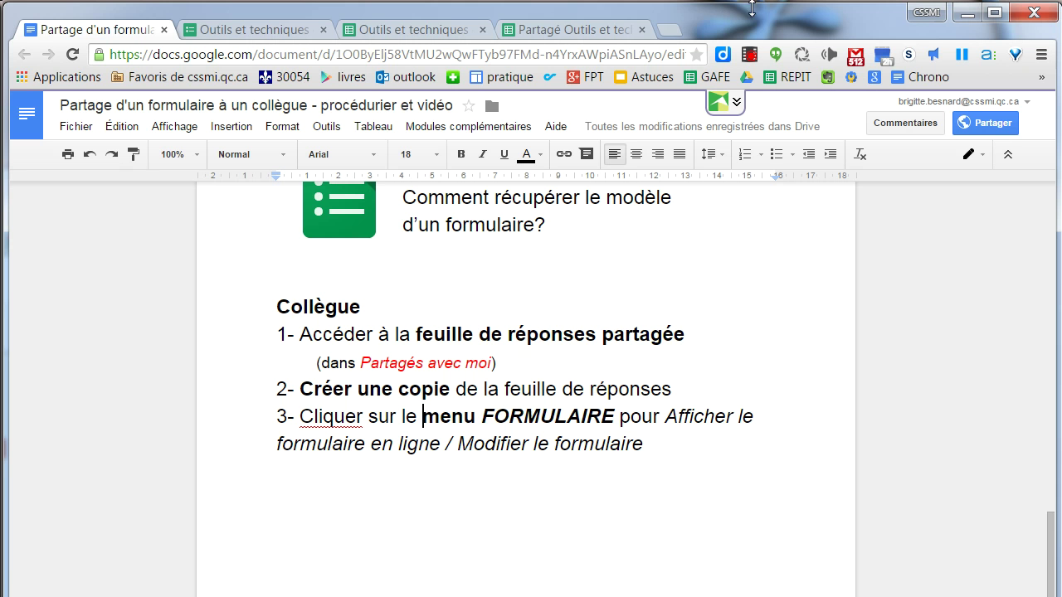
# Switch to the Secondaire browser profile showing Drive's "Partagés avec moi" and move its window over the procedure document.
pyautogui.click(924, 14)
pyautogui.click(829, 191)
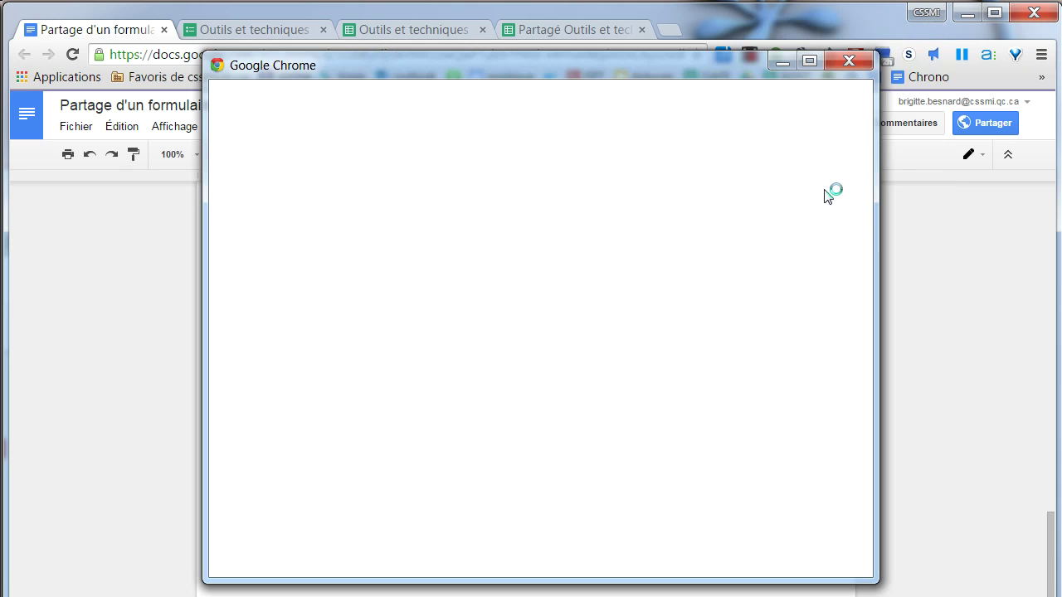
pyautogui.click(779, 301)
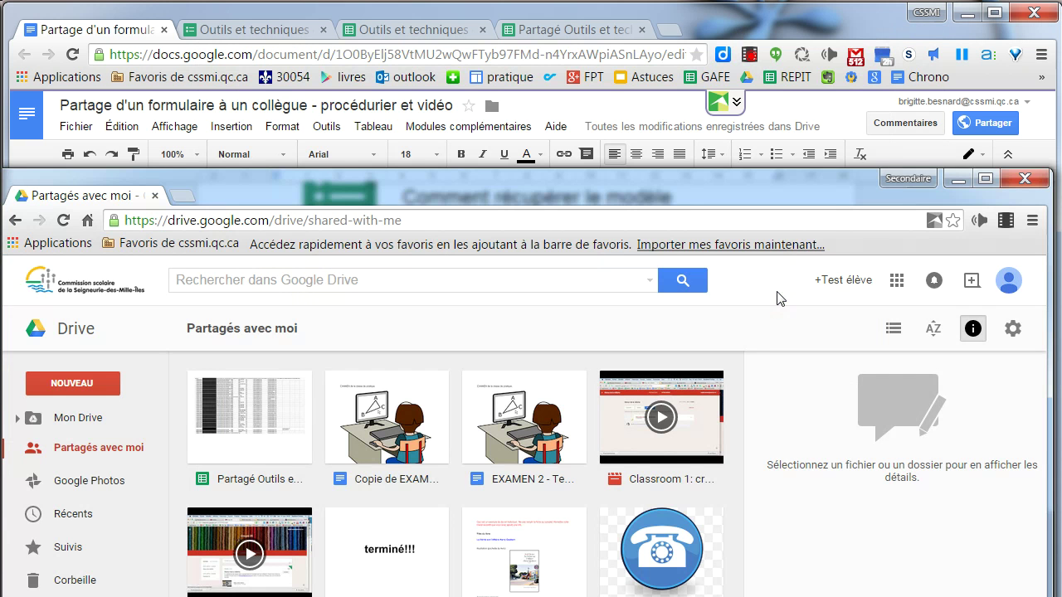
pyautogui.moveTo(426, 188); pyautogui.dragTo(454, 61)
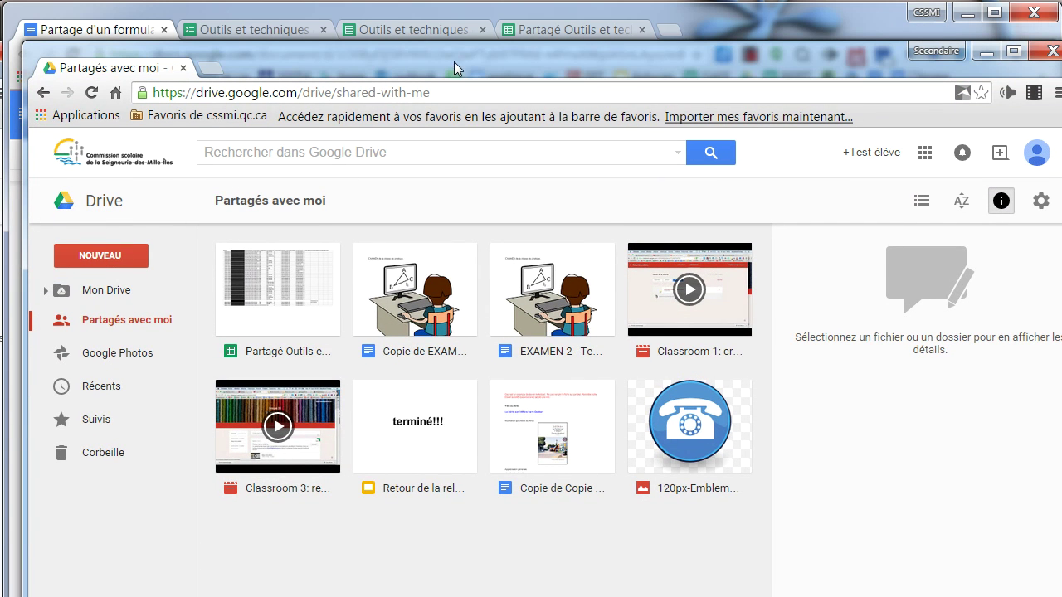
pyautogui.moveTo(707, 63); pyautogui.dragTo(698, 52)
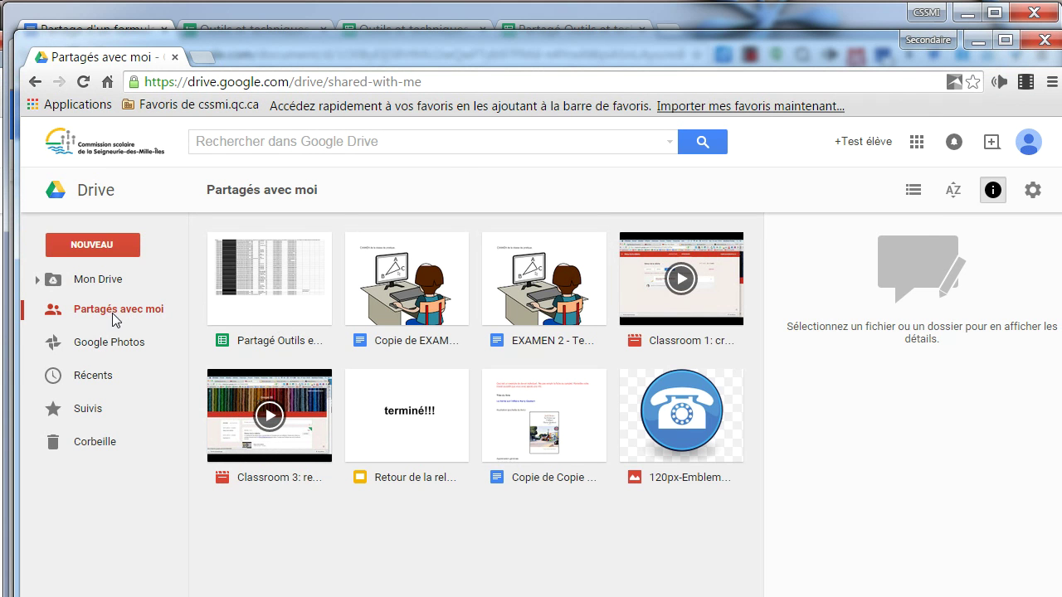
# Open the shared spreadsheet "Partagé Outils et techniques de travail - sondage (réponses)" from the colleague's Drive and reposition the window.
pyautogui.click(265, 319)
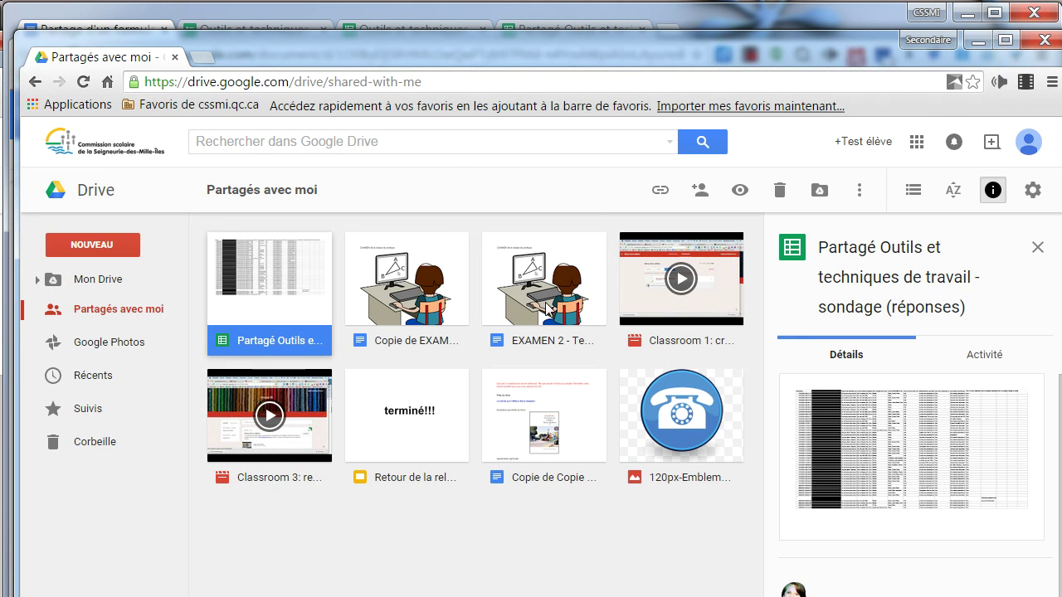
pyautogui.click(860, 285)
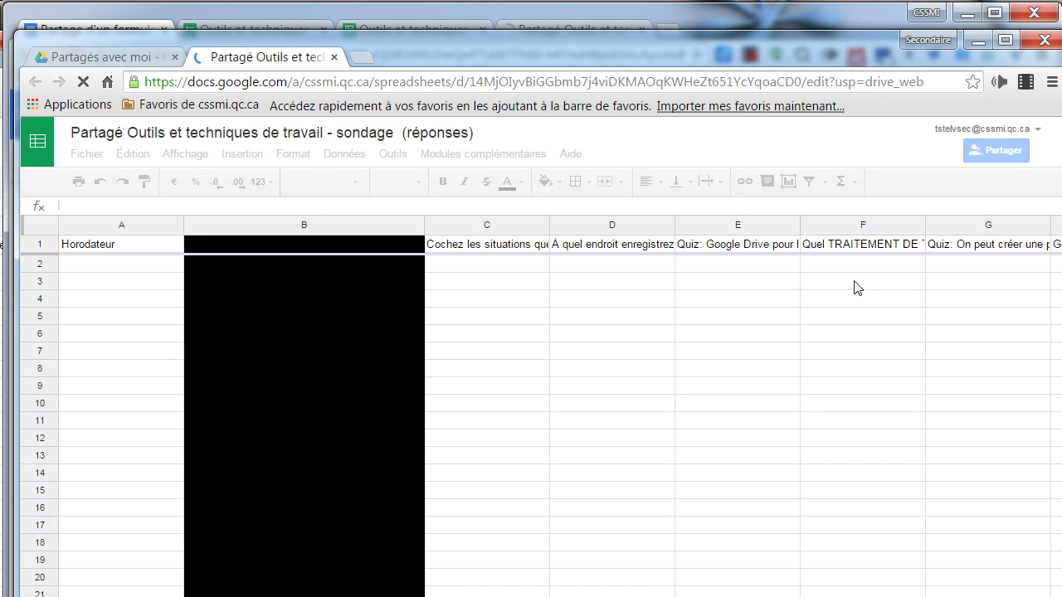
pyautogui.moveTo(425, 46); pyautogui.dragTo(416, 24)
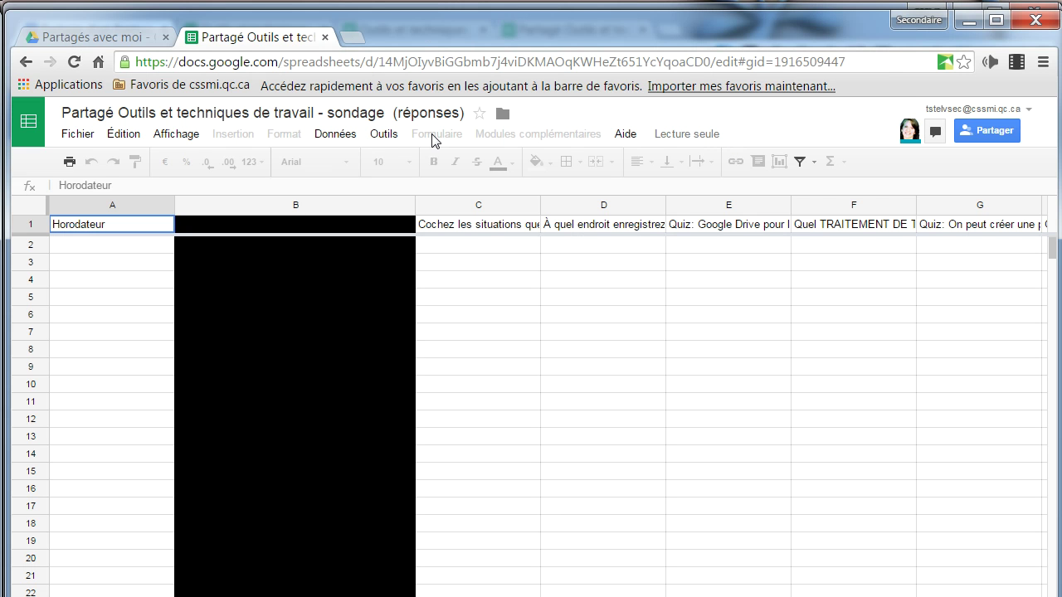
# Create a copy of the shared read-only spreadsheet, keeping the name "Copie de Partagé Outils et techniques de travail - sondage (réponses)".
pyautogui.click(77, 135)
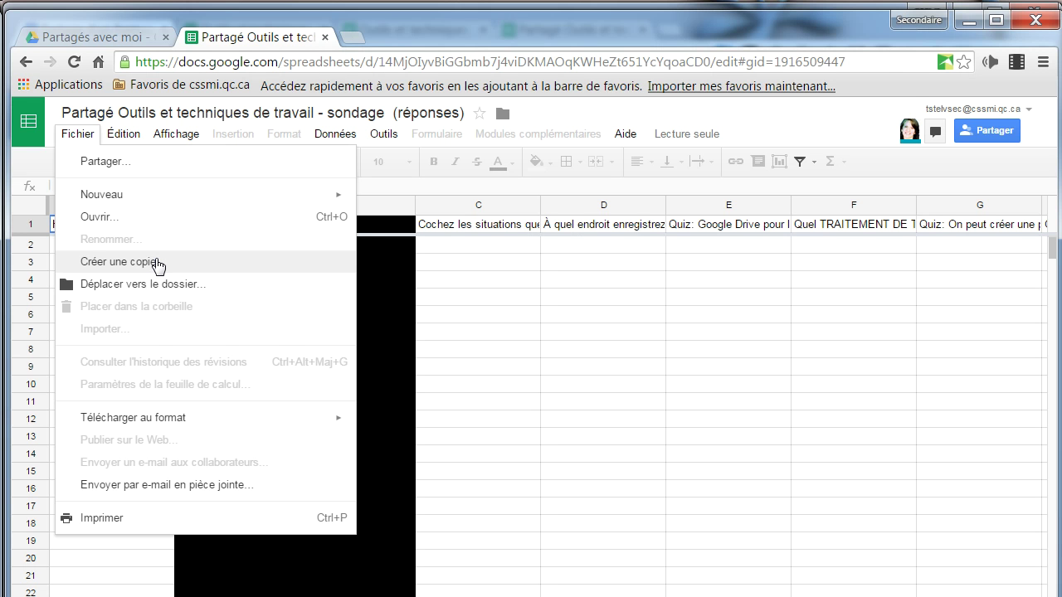
pyautogui.click(157, 264)
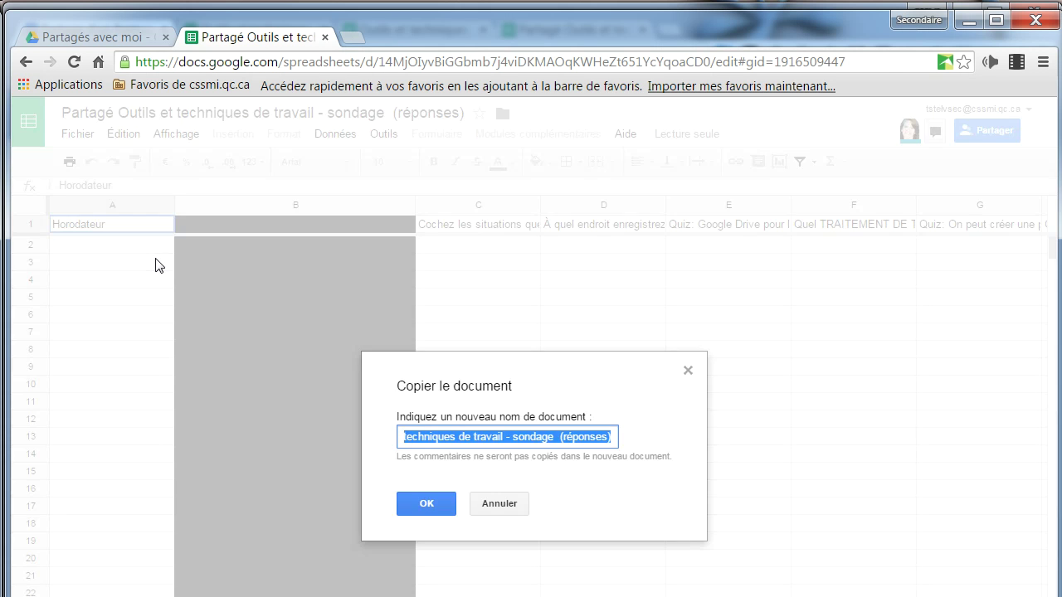
pyautogui.click(432, 437)
pyautogui.press('Left')
pyautogui.press('Left')
pyautogui.press('Left')
pyautogui.press('Left')
pyautogui.press('Left')
pyautogui.press('Left')
pyautogui.press('Left')
pyautogui.press('Left')
pyautogui.press('Left')
pyautogui.press('Left')
pyautogui.press('Left')
pyautogui.press('Left')
pyautogui.press('Left')
pyautogui.press('Left')
pyautogui.press('Left')
pyautogui.press('Left')
pyautogui.press('Left')
pyautogui.press('Left')
pyautogui.press('Left')
pyautogui.press('Left')
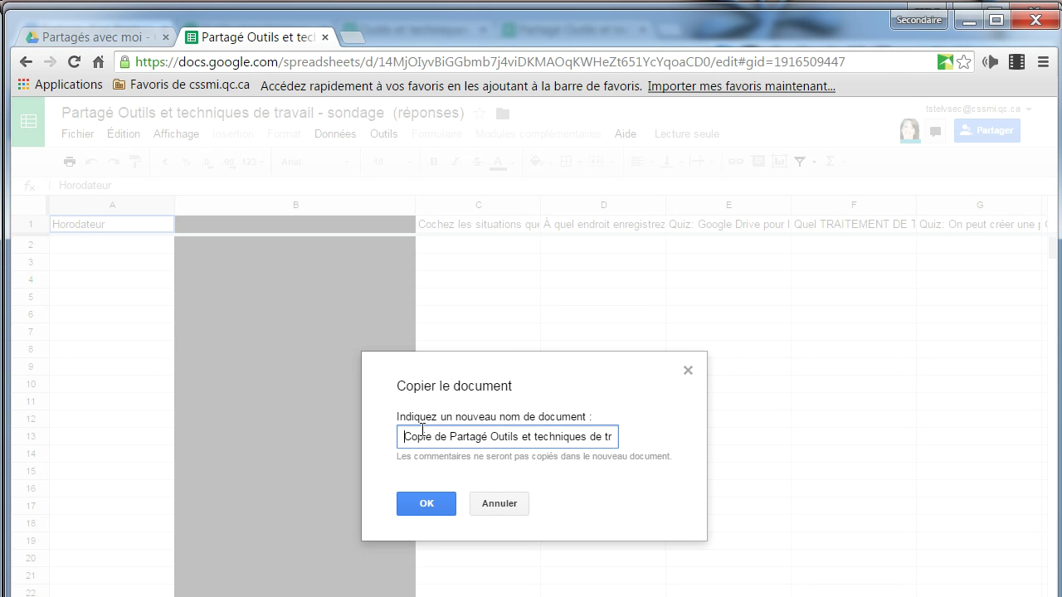
pyautogui.click(440, 505)
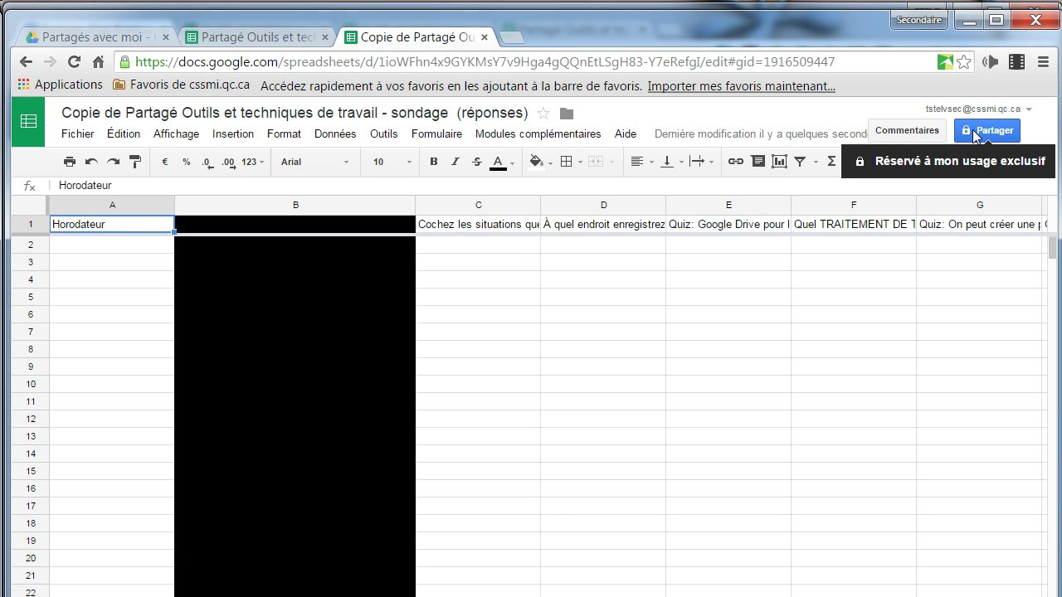
# Change the fill colour of column B in the colleague's copy from black to white.
pyautogui.click(225, 207)
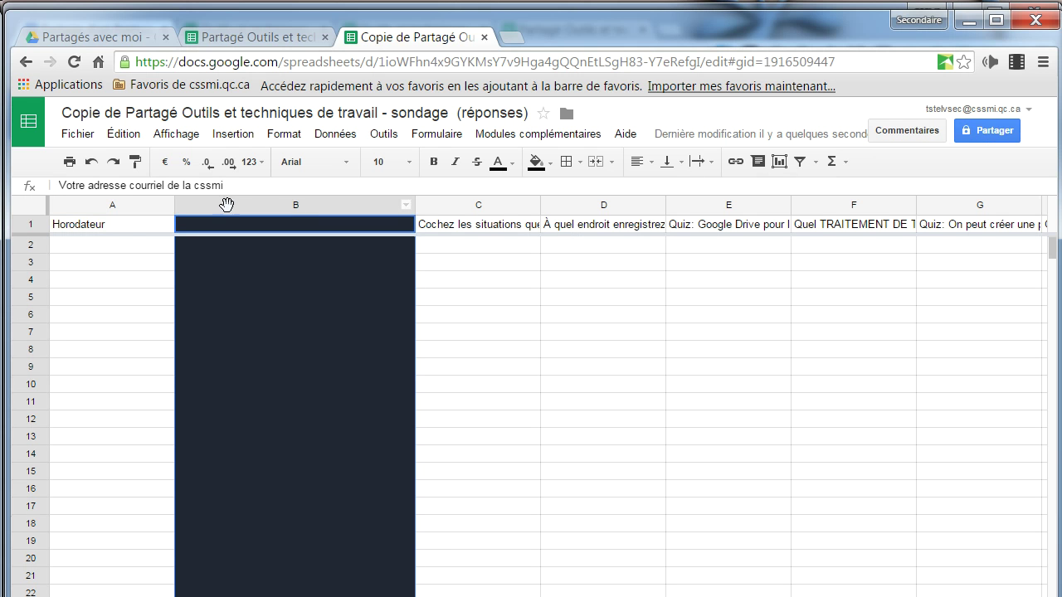
pyautogui.click(549, 165)
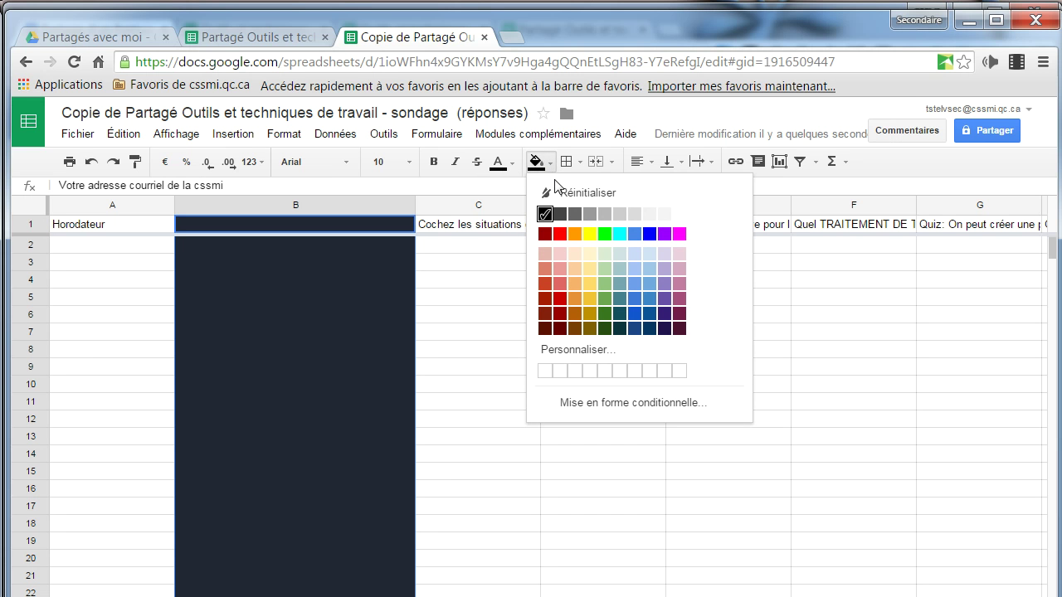
pyautogui.click(679, 215)
pyautogui.click(237, 280)
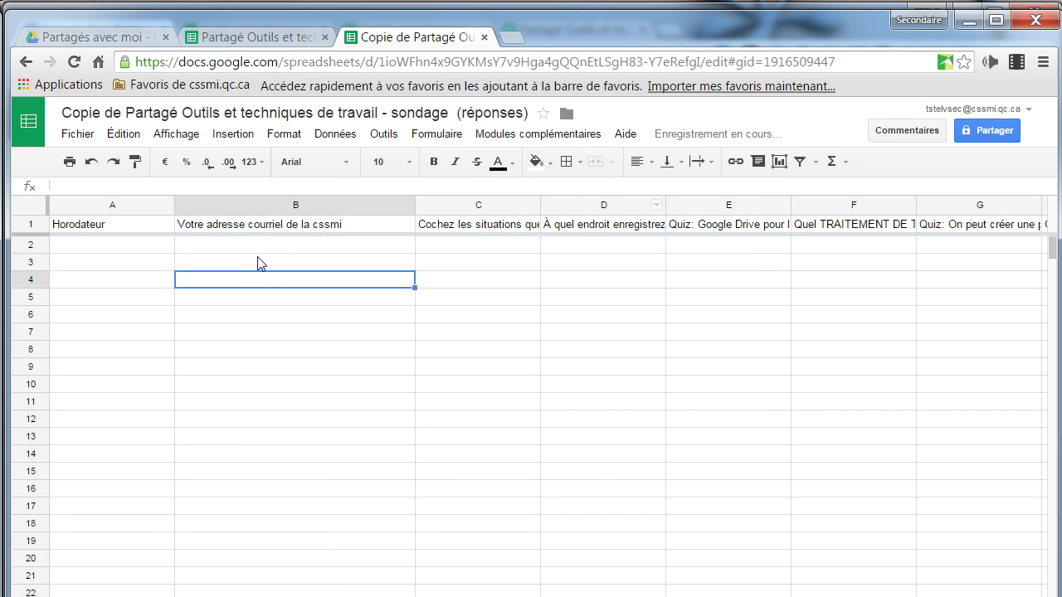
pyautogui.click(261, 248)
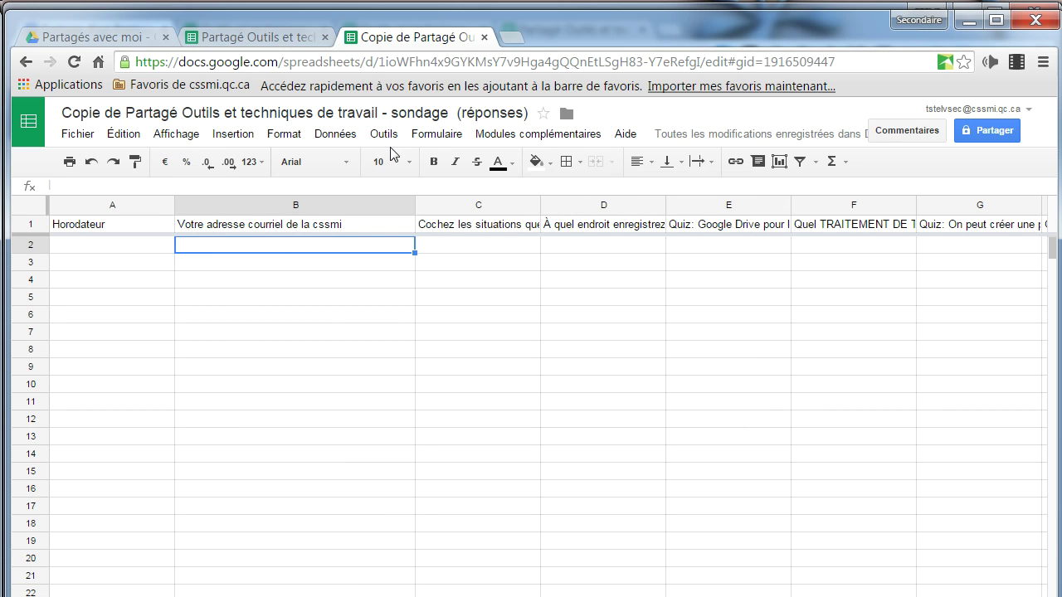
# Open the online version of the form linked to the colleague's spreadsheet copy.
pyautogui.click(448, 137)
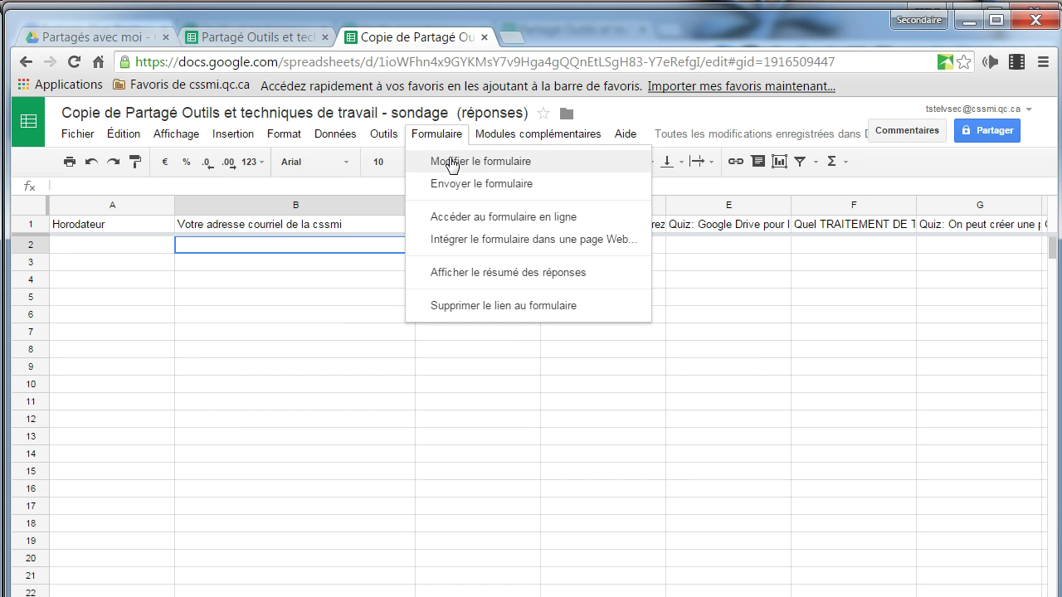
pyautogui.click(472, 218)
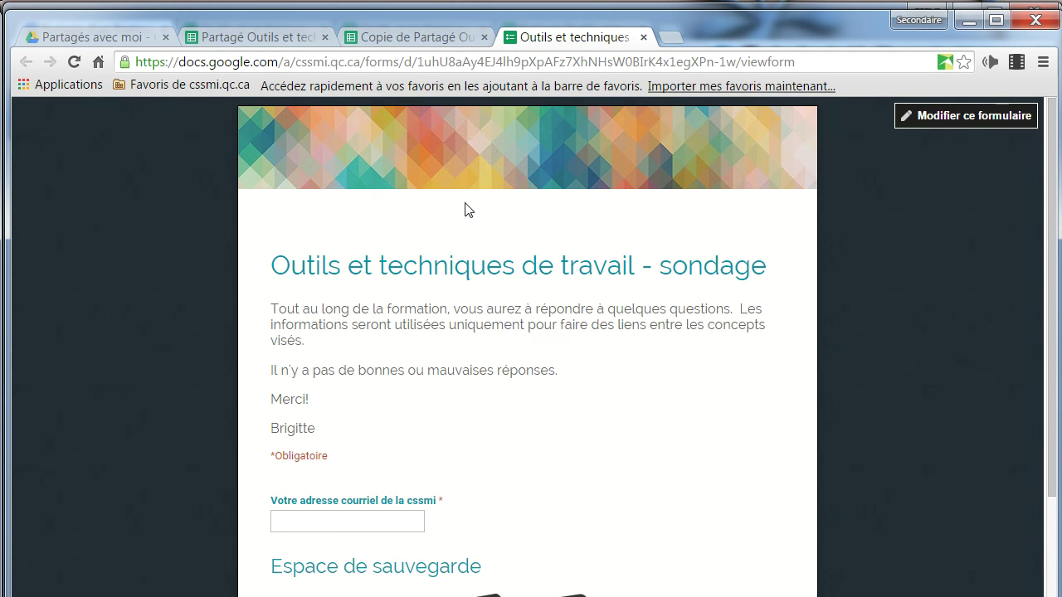
# Open the colleague's form copy for editing, look over its questions, and display its linked response sheet.
pyautogui.click(953, 120)
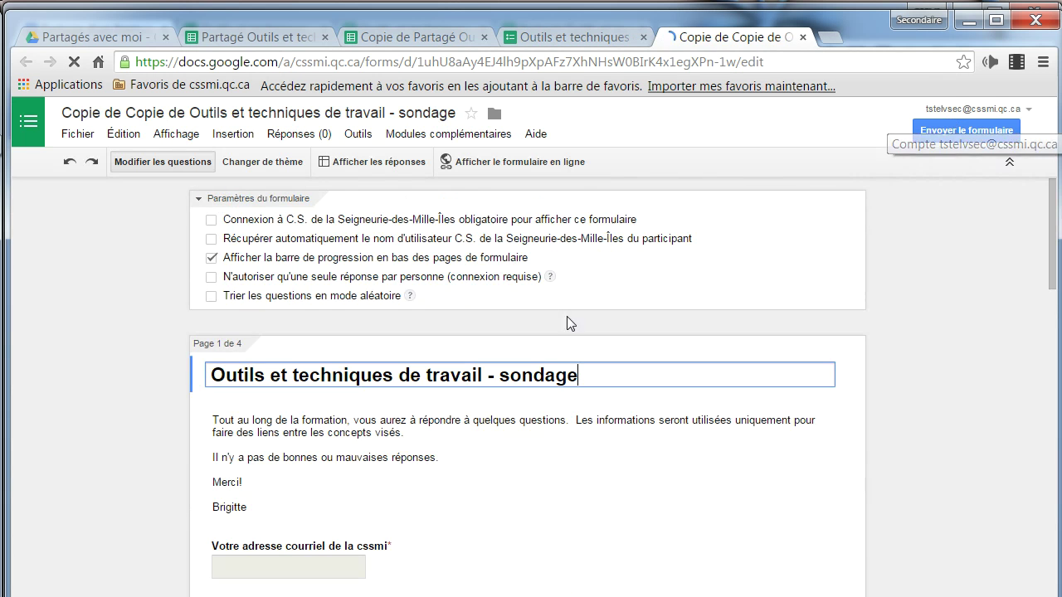
pyautogui.scroll(-3, 595, 443)
pyautogui.scroll(3, 598, 446)
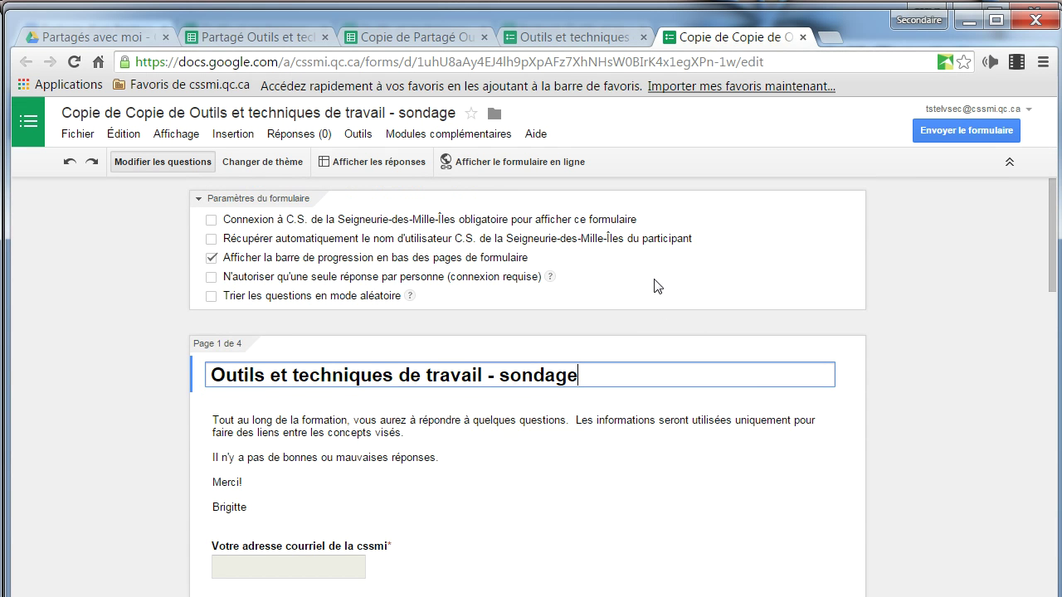
pyautogui.click(371, 162)
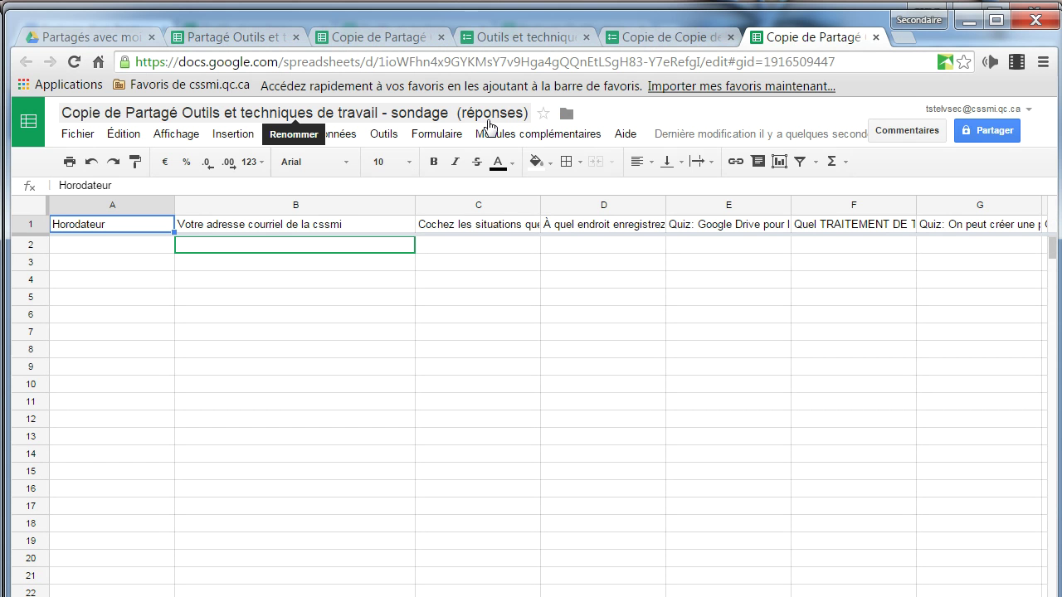
# Return to the colleague's Drive, go to Mon Drive, and select the form copy to check it beside the copied response sheet.
pyautogui.click(76, 39)
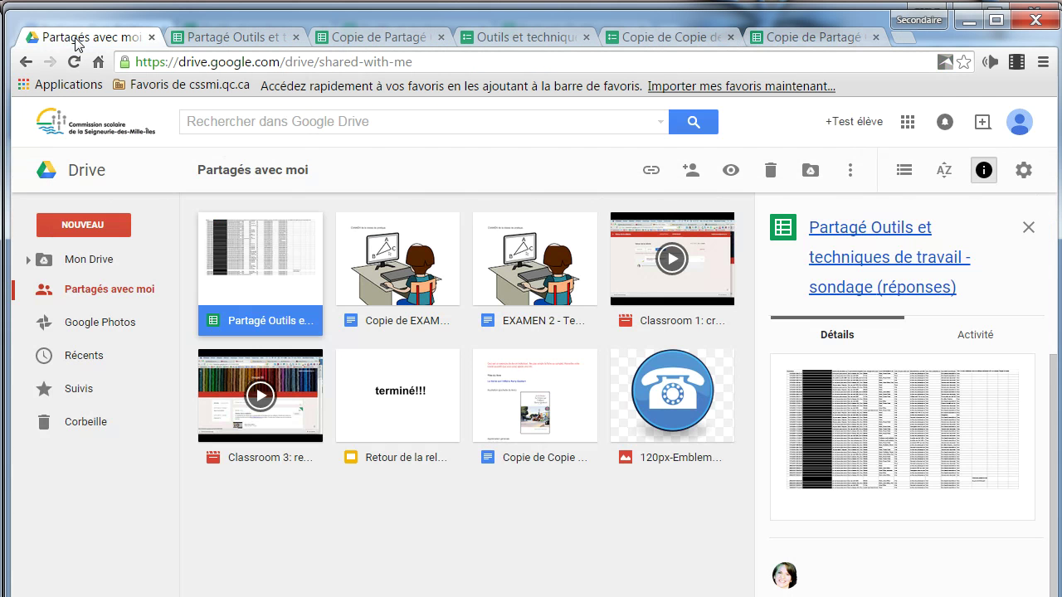
pyautogui.click(98, 260)
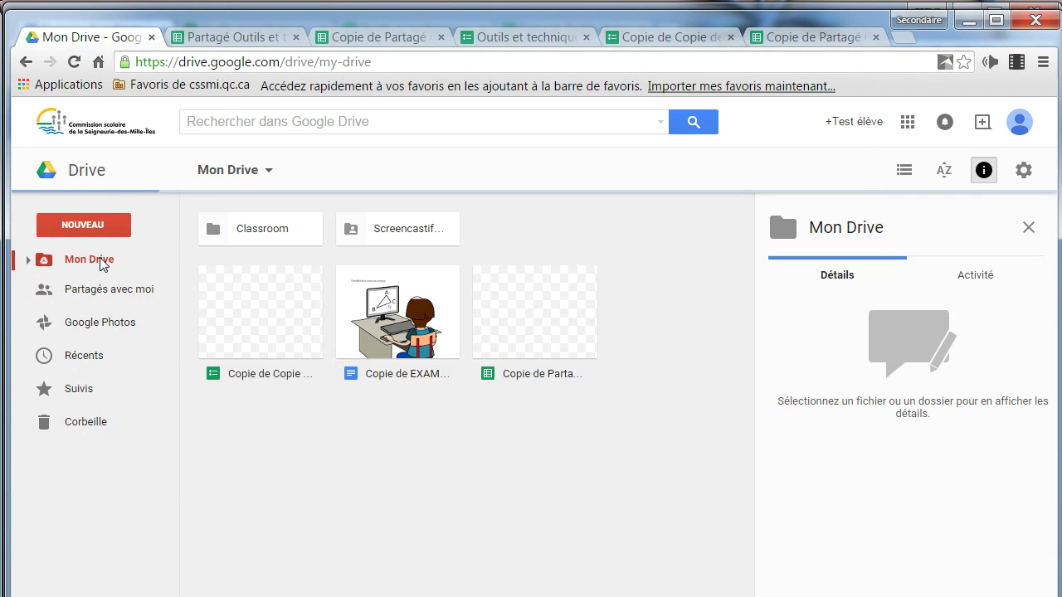
pyautogui.click(266, 331)
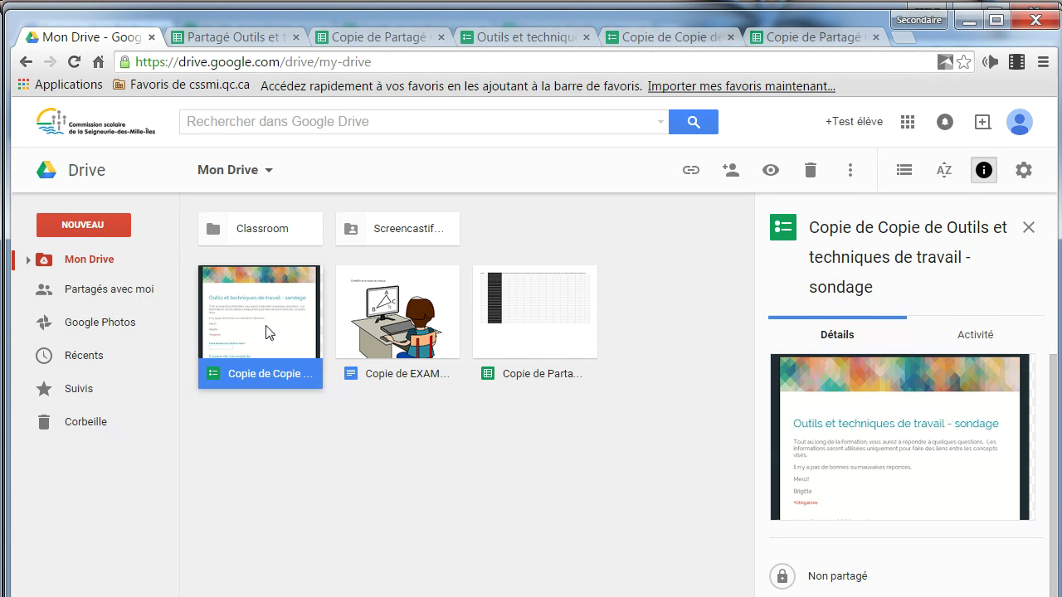
pyautogui.keyDown('ctrl'); pyautogui.click(525, 338); pyautogui.keyUp('ctrl')
# Move the colleague's window aside, switch to the procedure document, and review the three "Collègue" steps by highlighting their key phrases.
pyautogui.moveTo(229, 18); pyautogui.dragTo(265, 148)
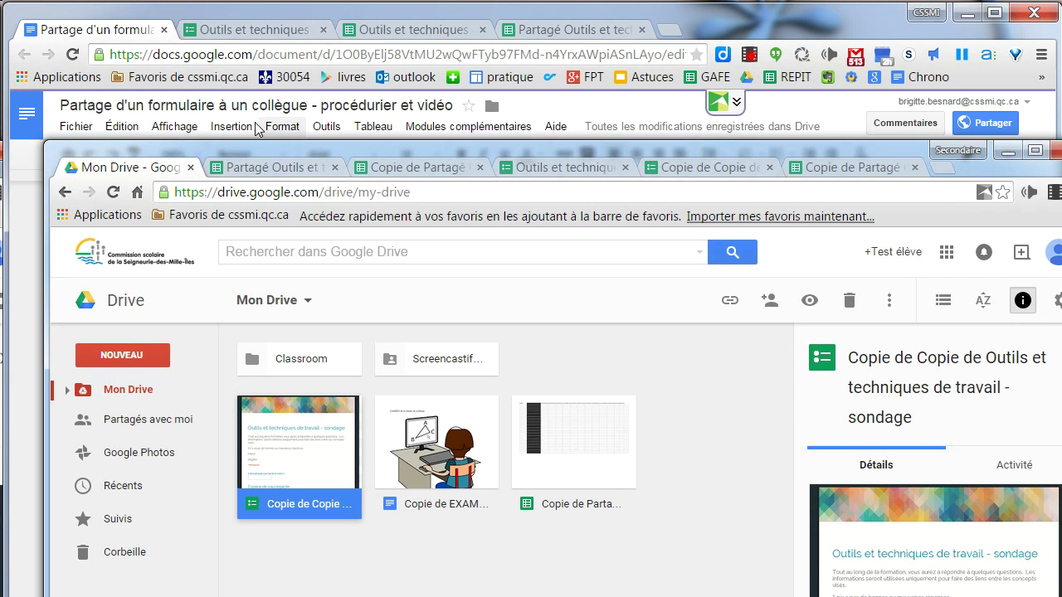
pyautogui.click(205, 111)
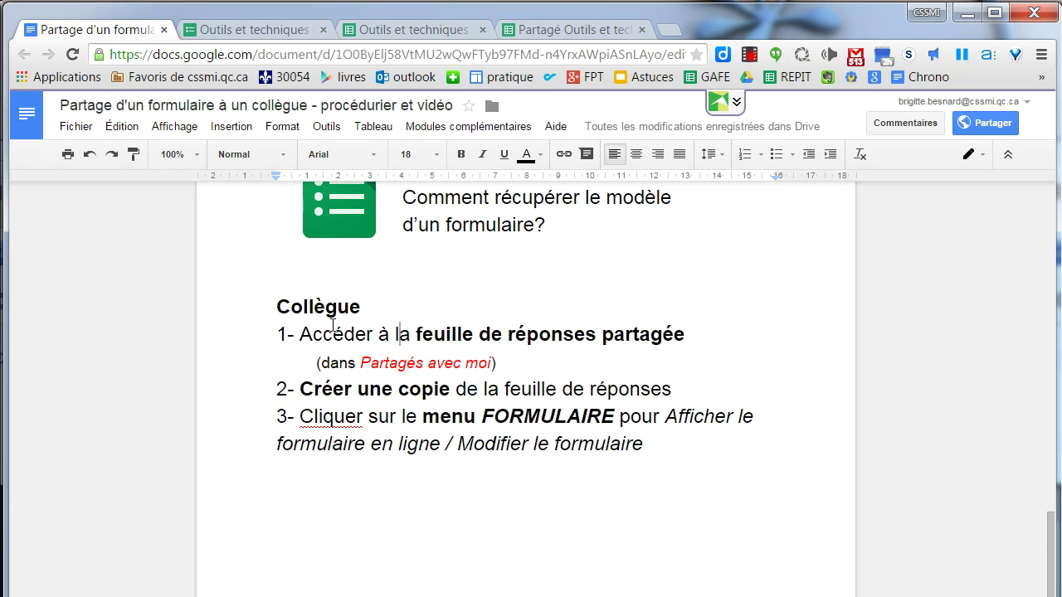
pyautogui.moveTo(300, 336); pyautogui.dragTo(544, 349)
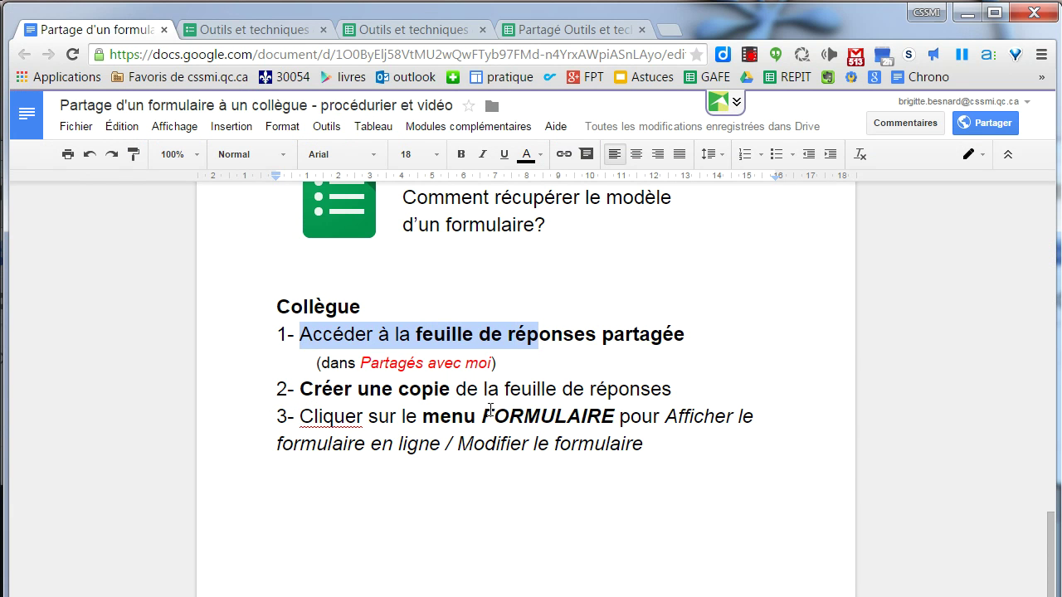
pyautogui.click(449, 389)
pyautogui.moveTo(424, 416); pyautogui.dragTo(636, 435)
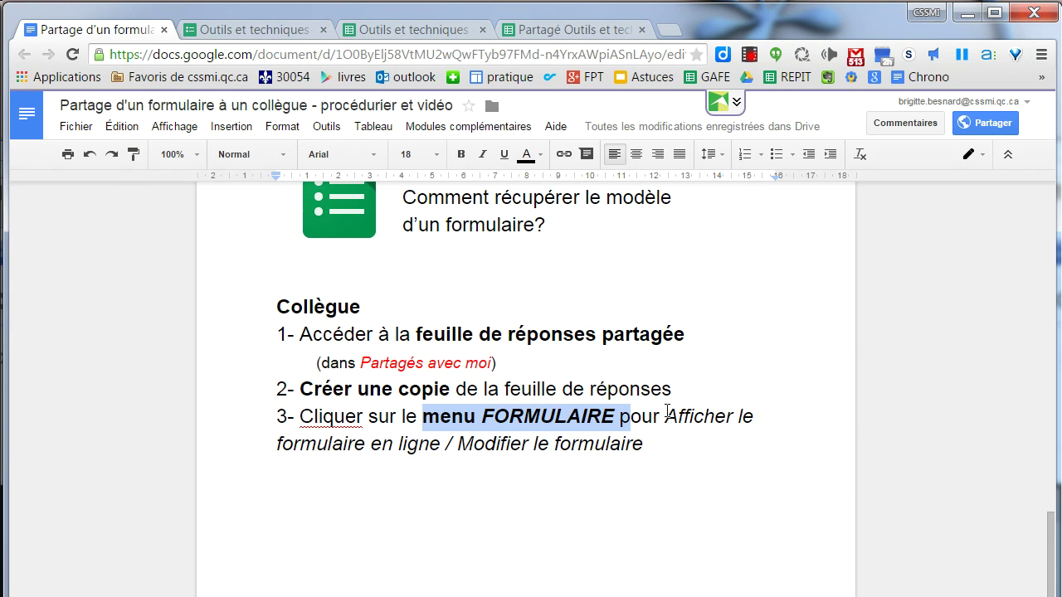
pyautogui.click(668, 412)
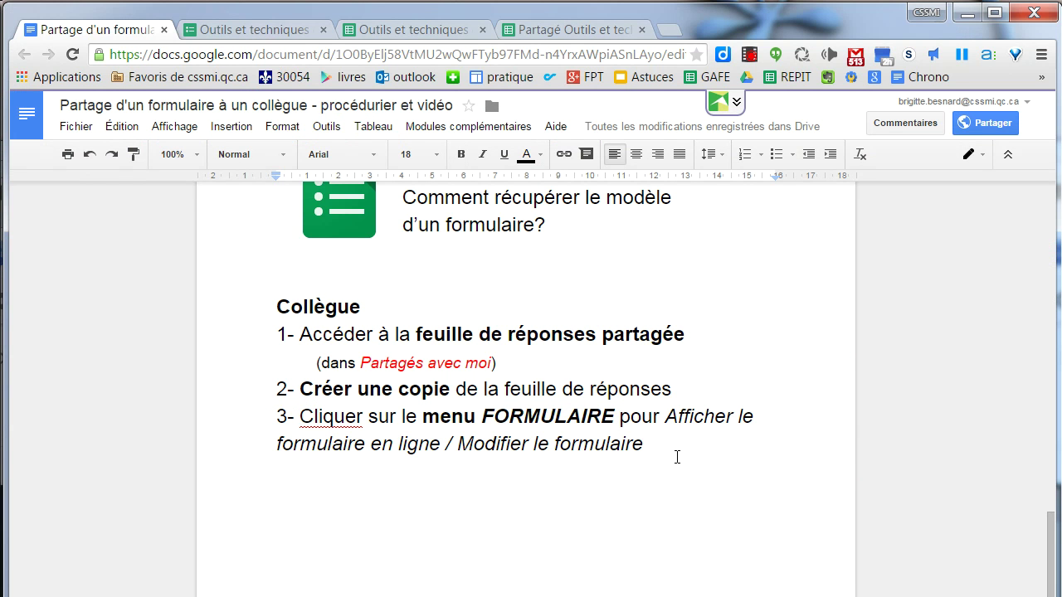